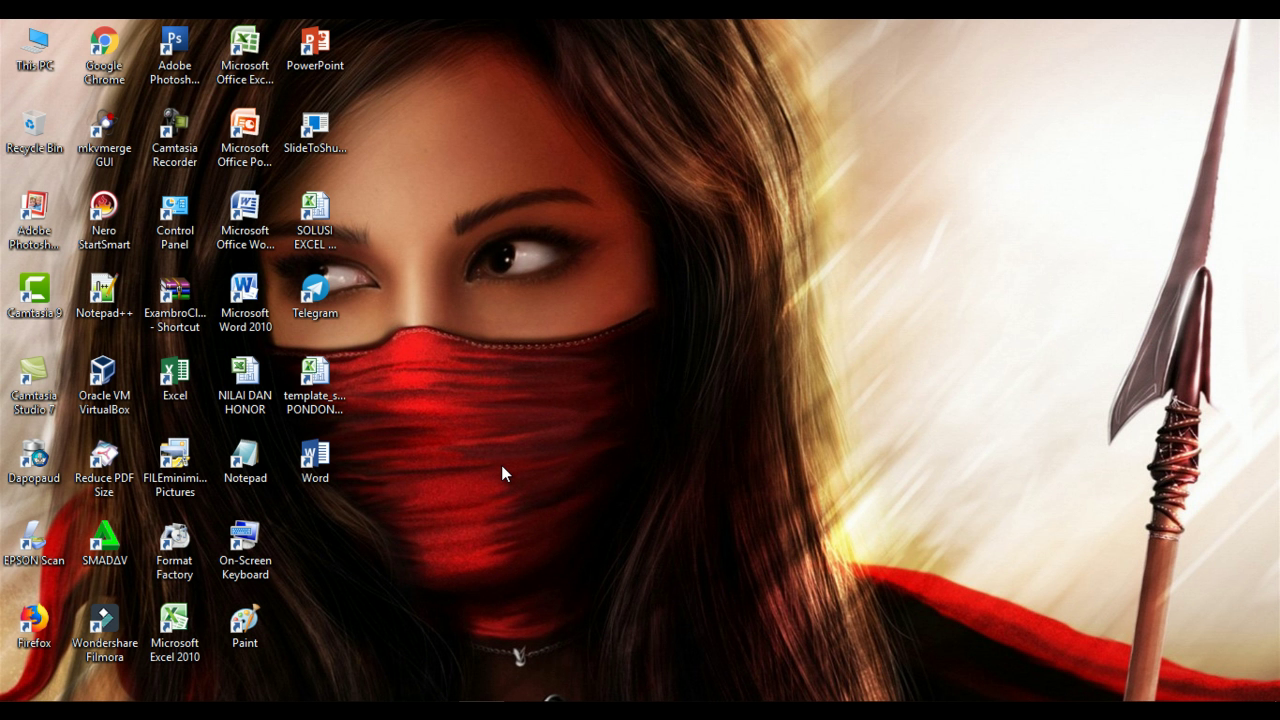
Refresh the desktop and highlight the whole student score table in Excel
right_click(493, 329)
left_click(521, 383)
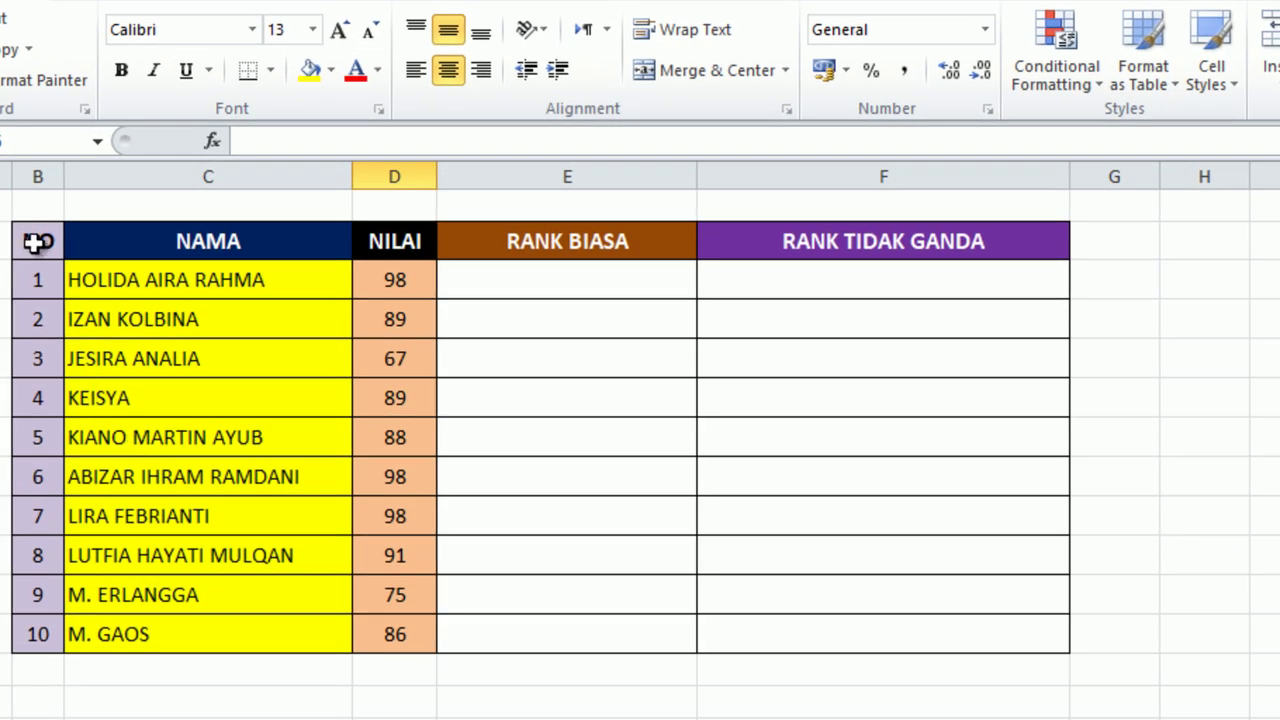
mouse_move(37, 242)
left_mouse_down()
mouse_move(1046, 531)
mouse_move(1049, 646)
left_mouse_up()
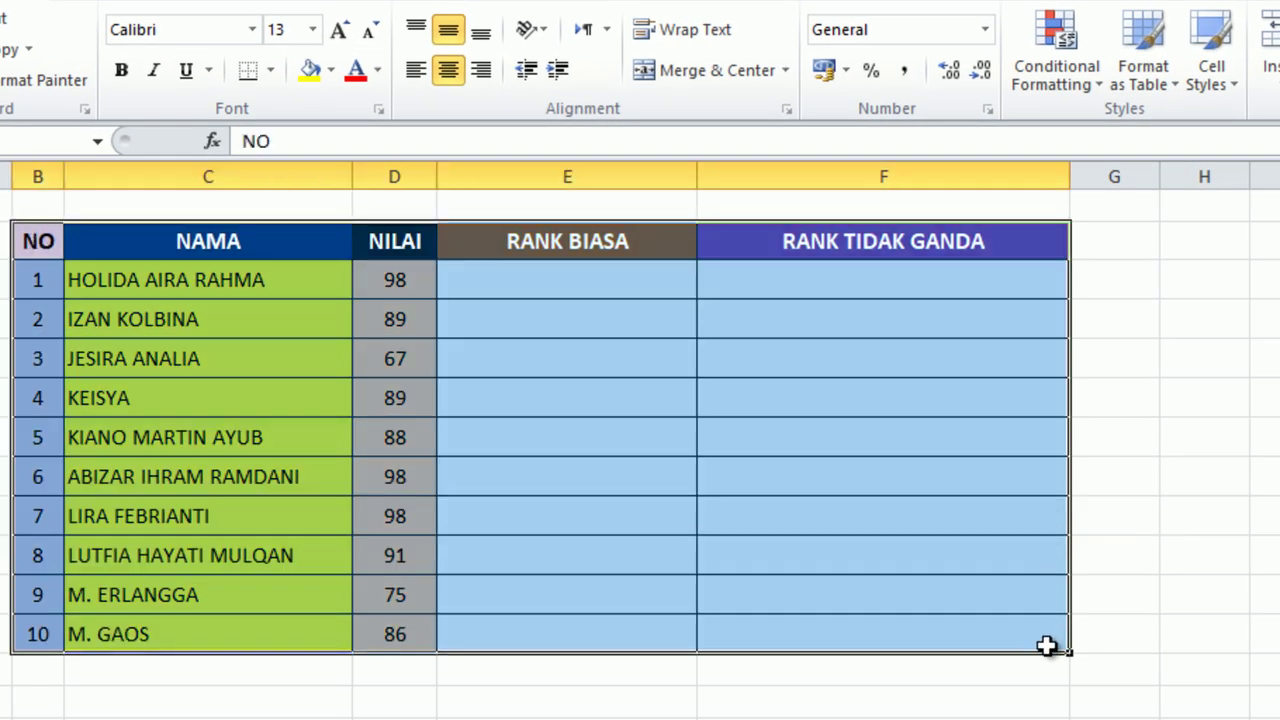
left_click(1049, 718)
Point out the NILAI scores and NAMA names, including the two 98 scores and the last score
left_click_drag(390, 278, 395, 637)
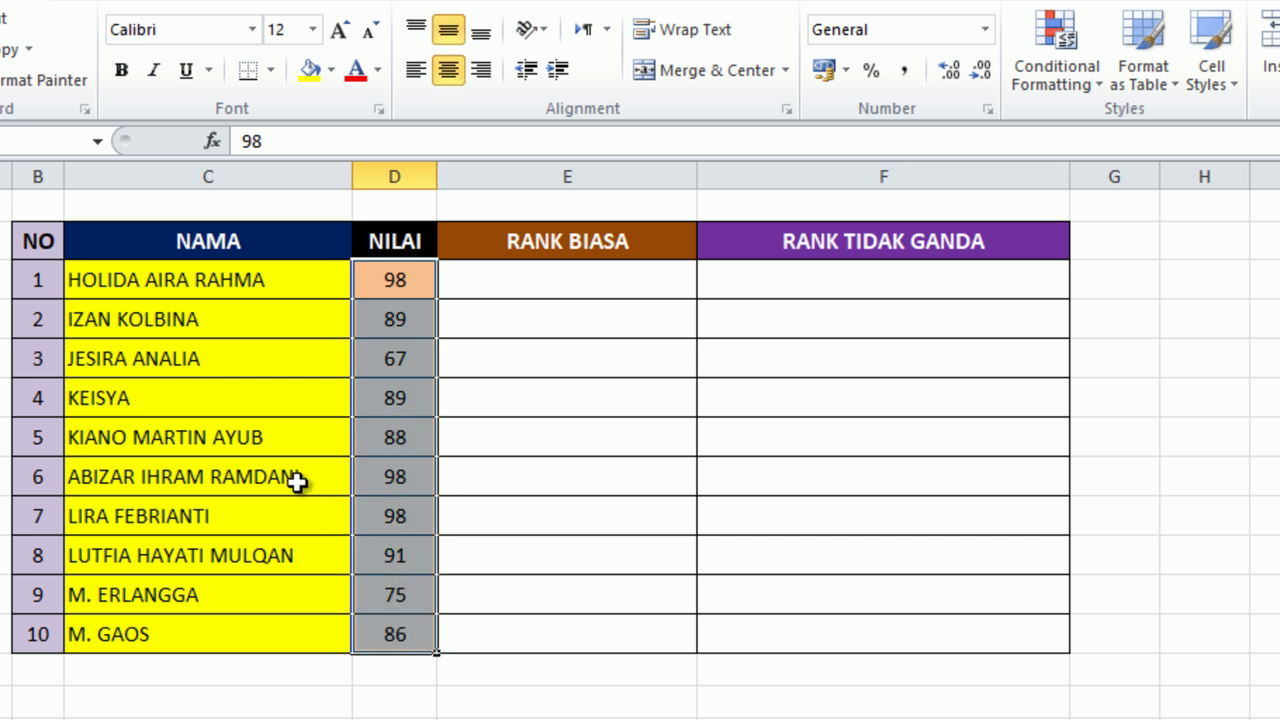
left_click_drag(118, 280, 147, 642)
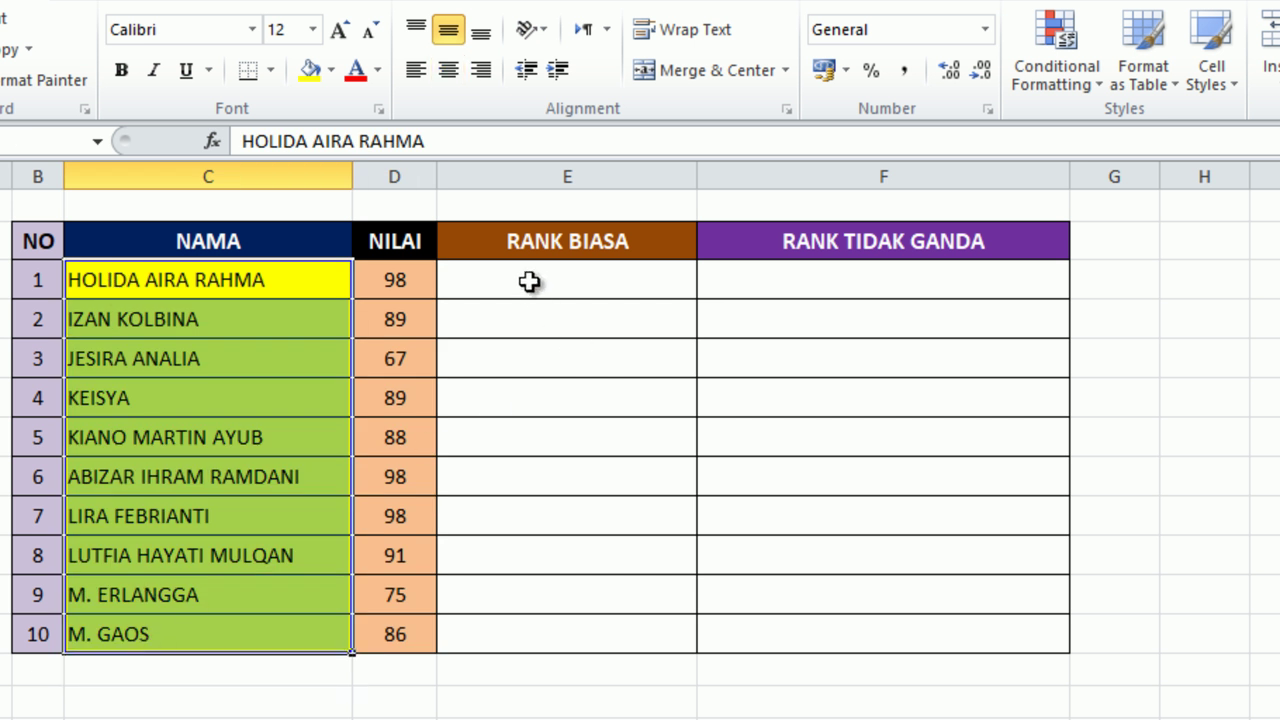
left_click(394, 270)
left_click(402, 478)
left_click(395, 630)
left_click(539, 272)
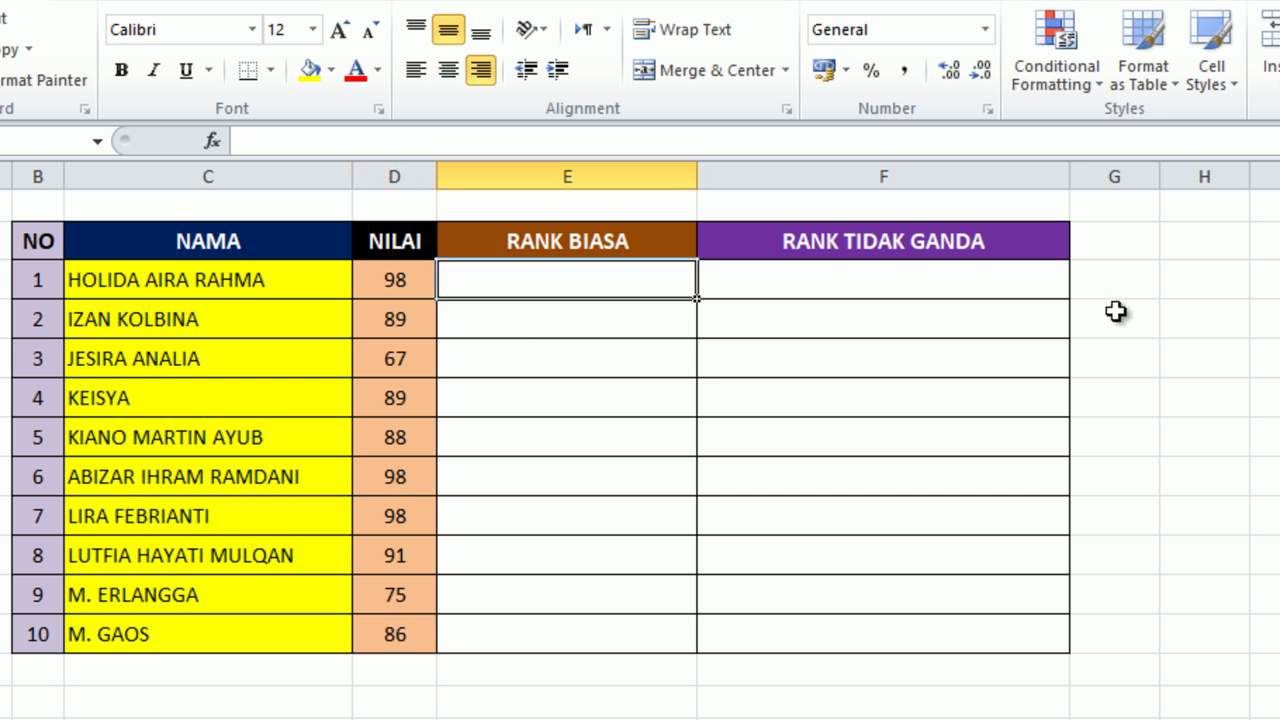
In E3, type =RANK(D3;$D$3:$D$12;0) to rank the first score in descending order
type("=RANK")
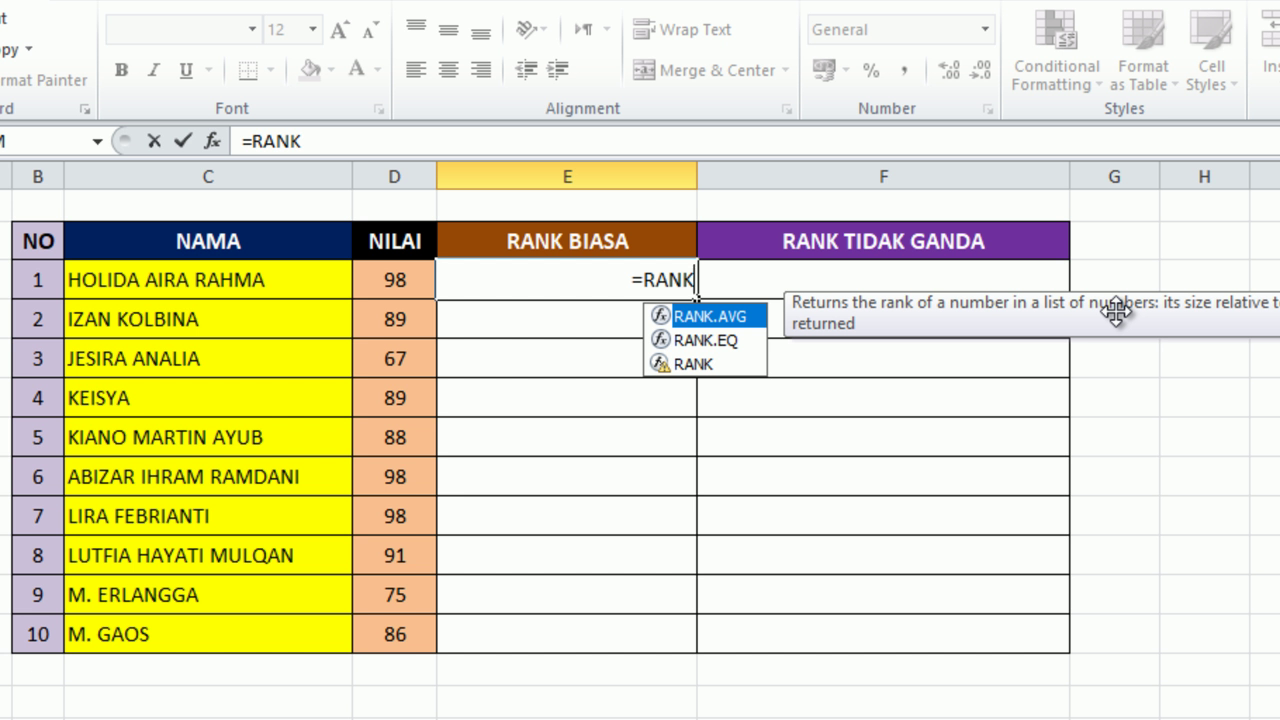
type("(")
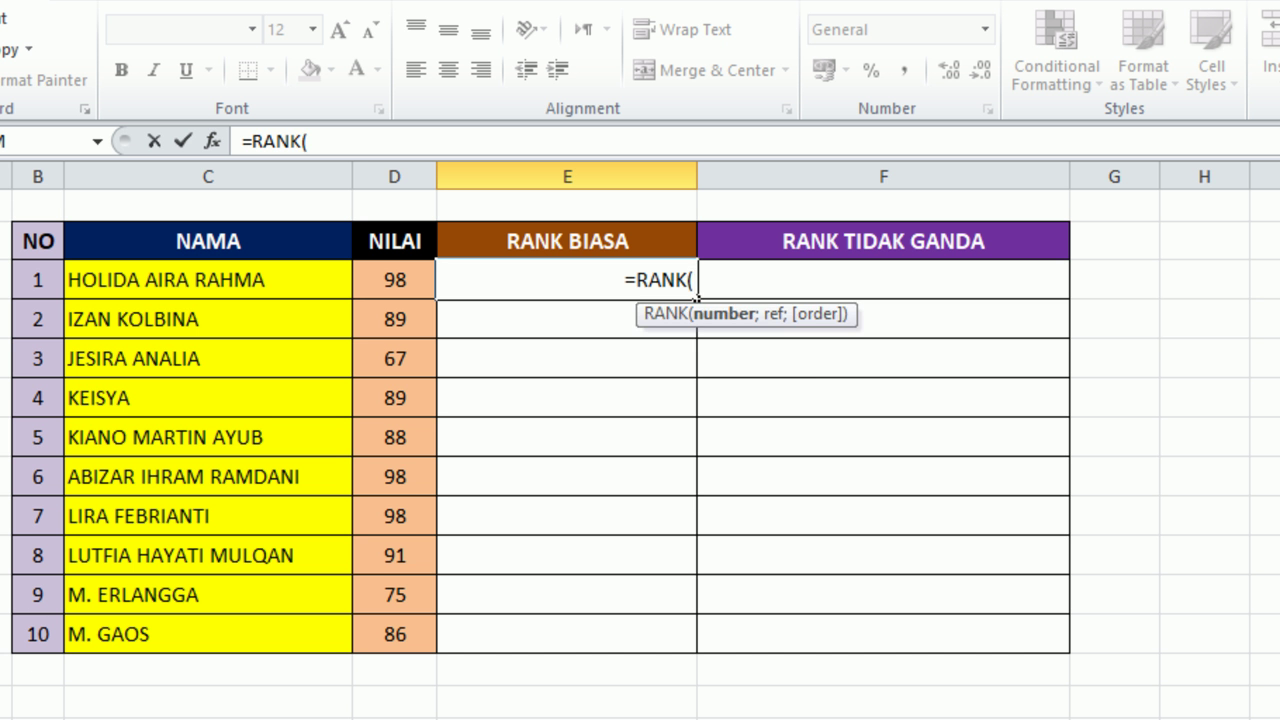
left_click(388, 279)
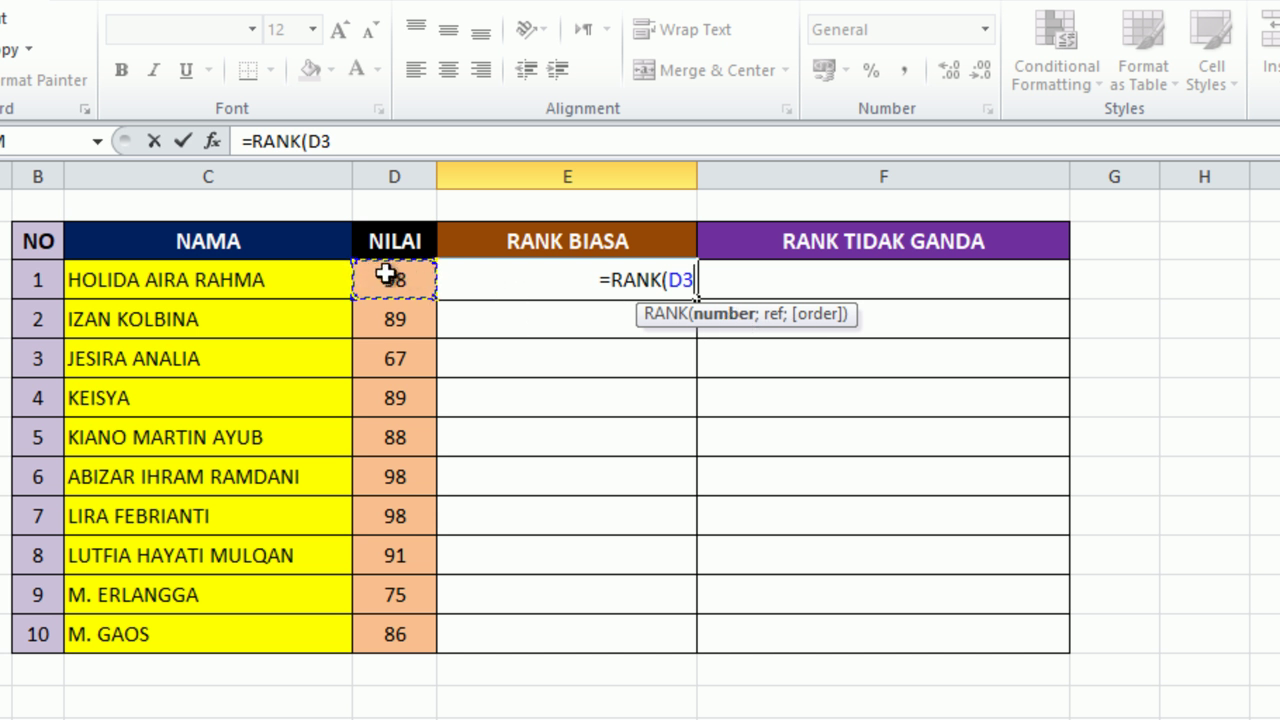
type(";")
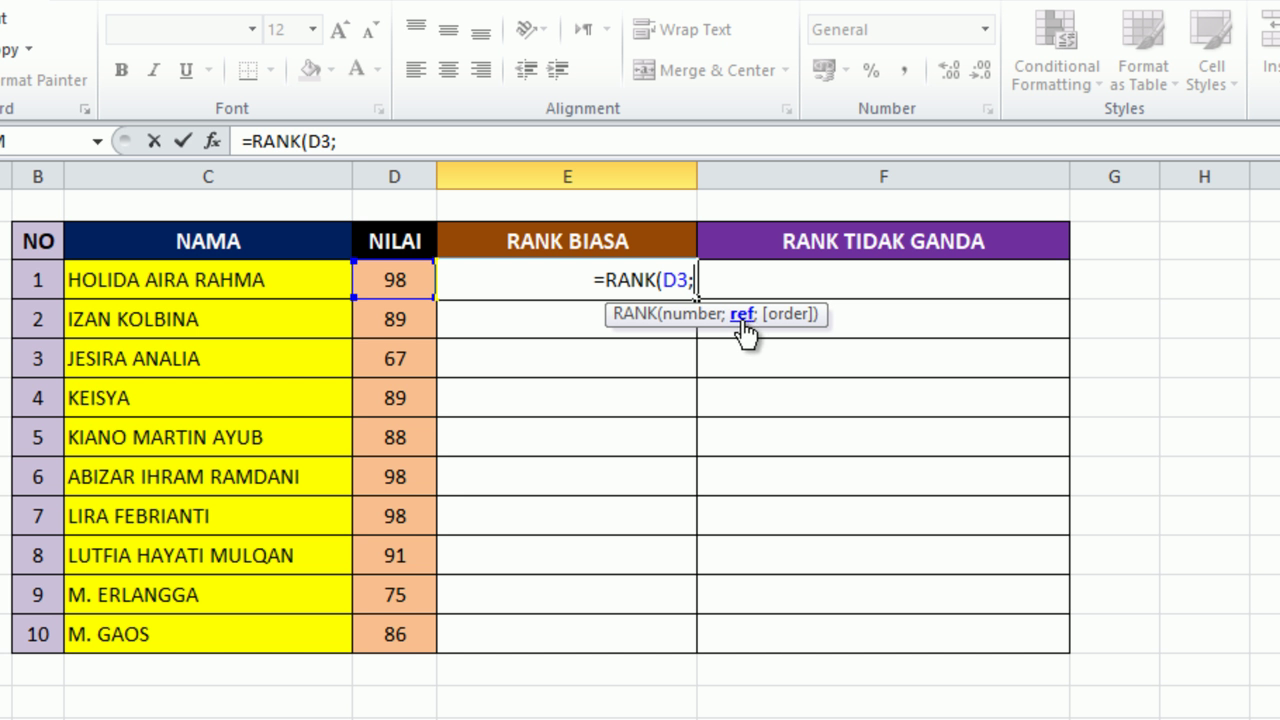
left_click_drag(388, 278, 395, 645)
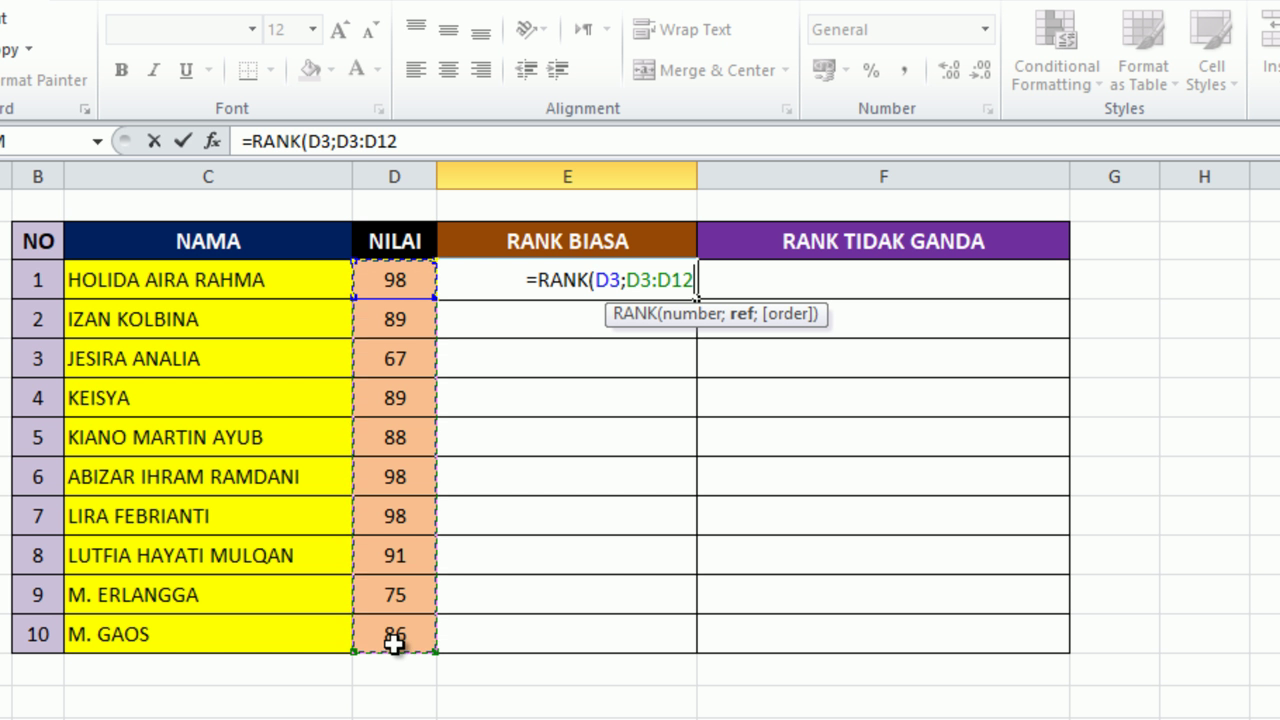
key("F4")
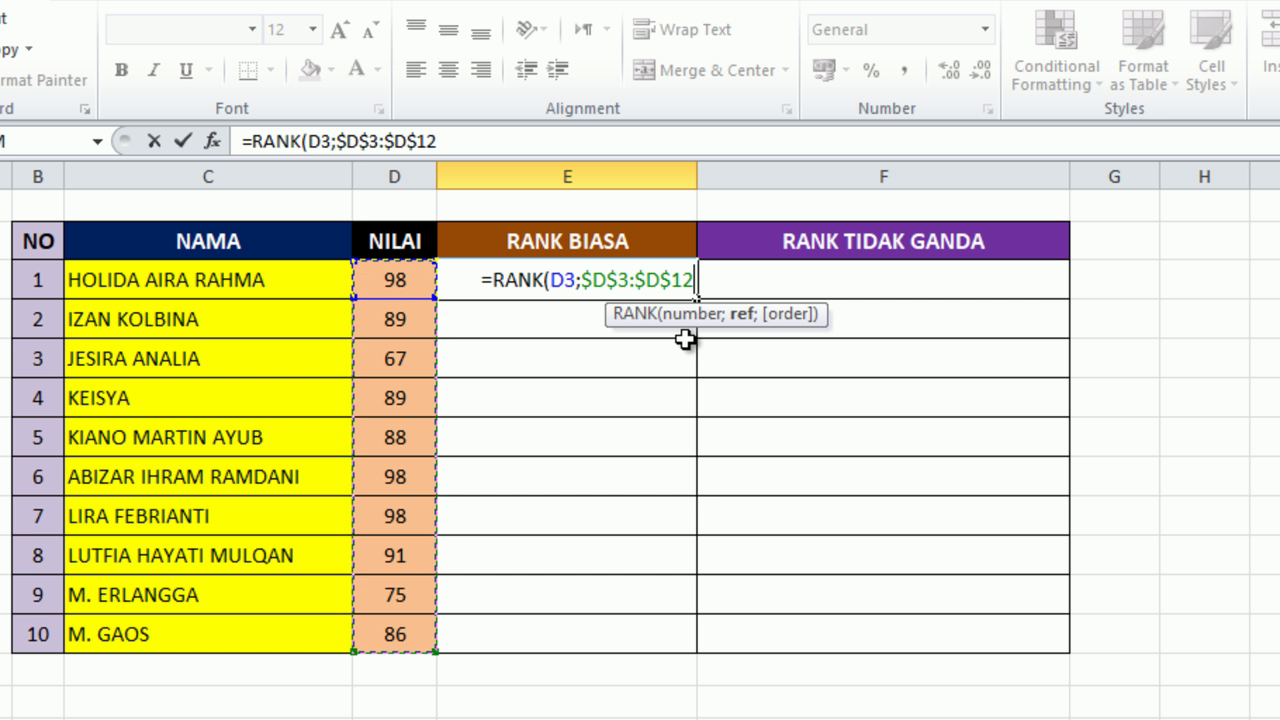
type(";")
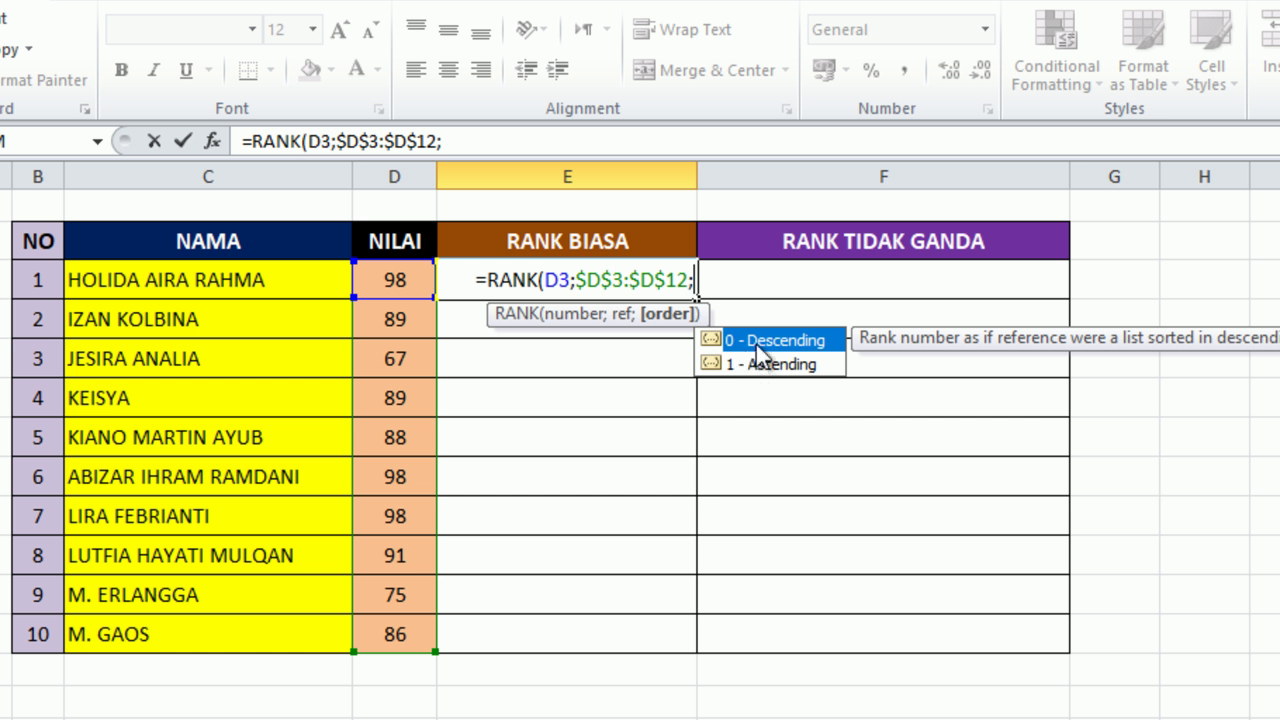
type("0")
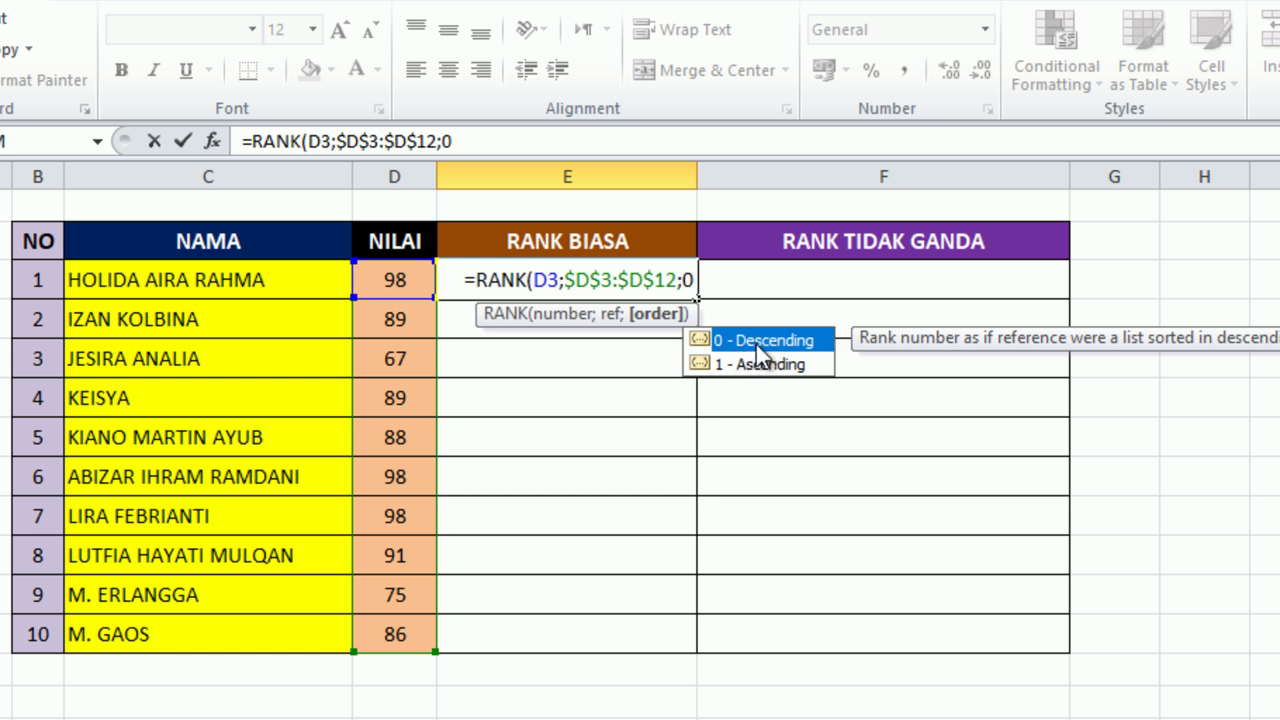
type(")")
Commit the E3 RANK formula and fill it down to E12
key("Return")
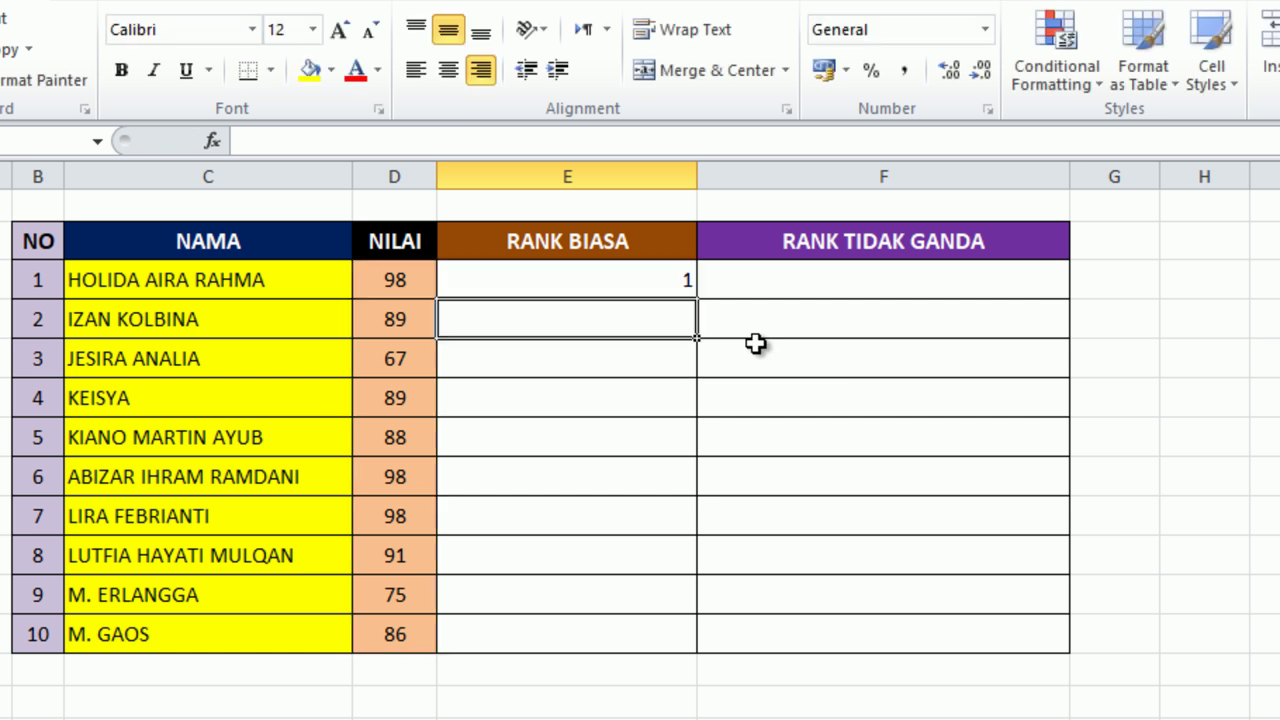
left_click(663, 286)
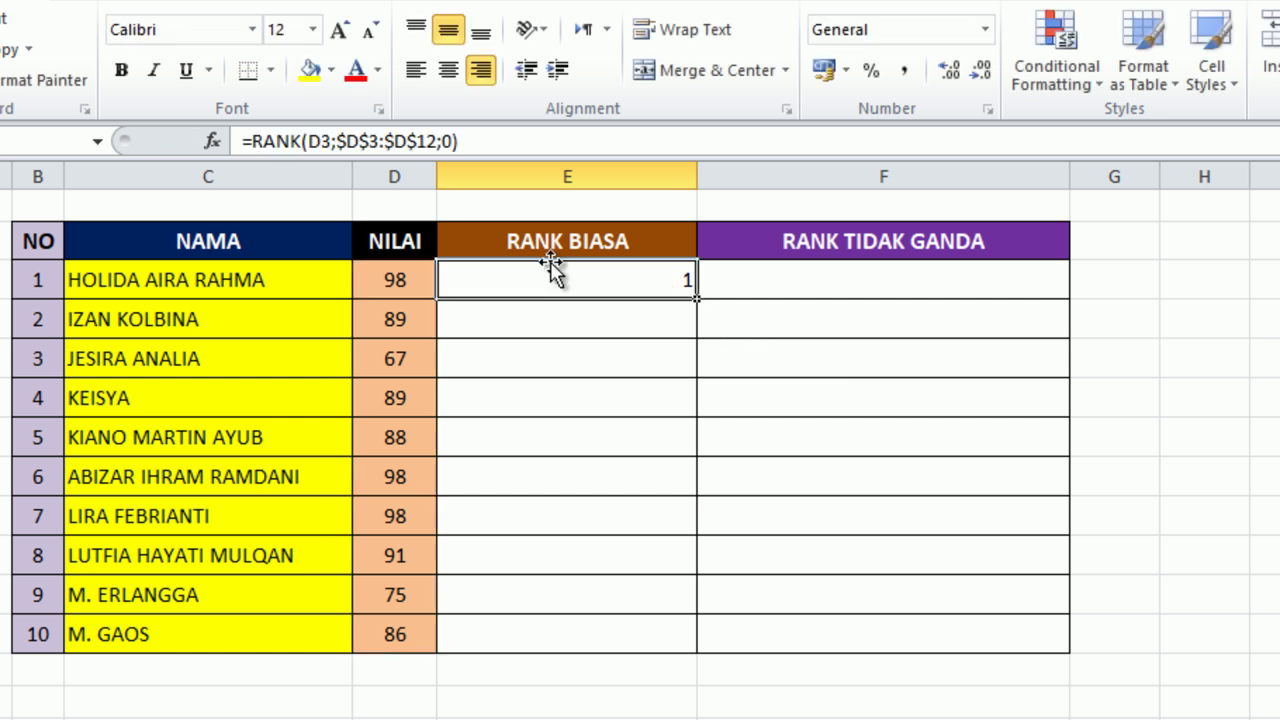
left_click_drag(696, 298, 669, 670)
left_click(650, 476)
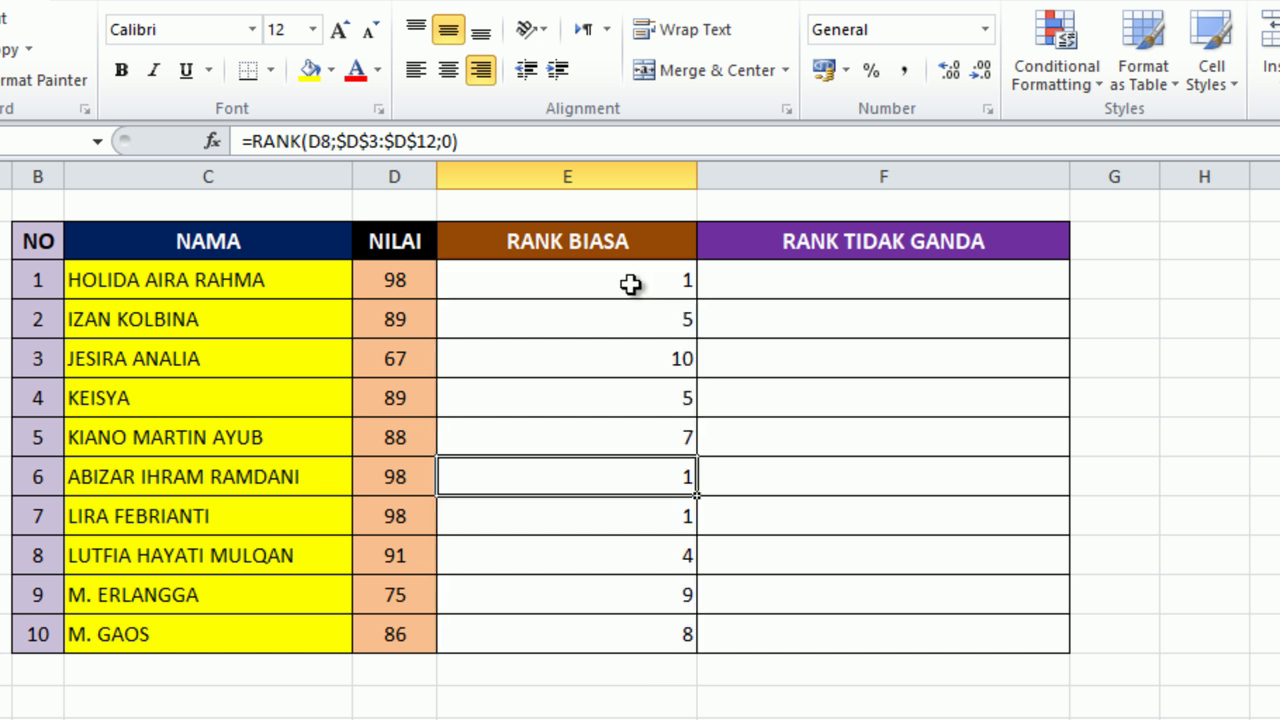
Compare the three 98 scores, confirm they share rank 1, and select E3:E12
left_click(397, 280)
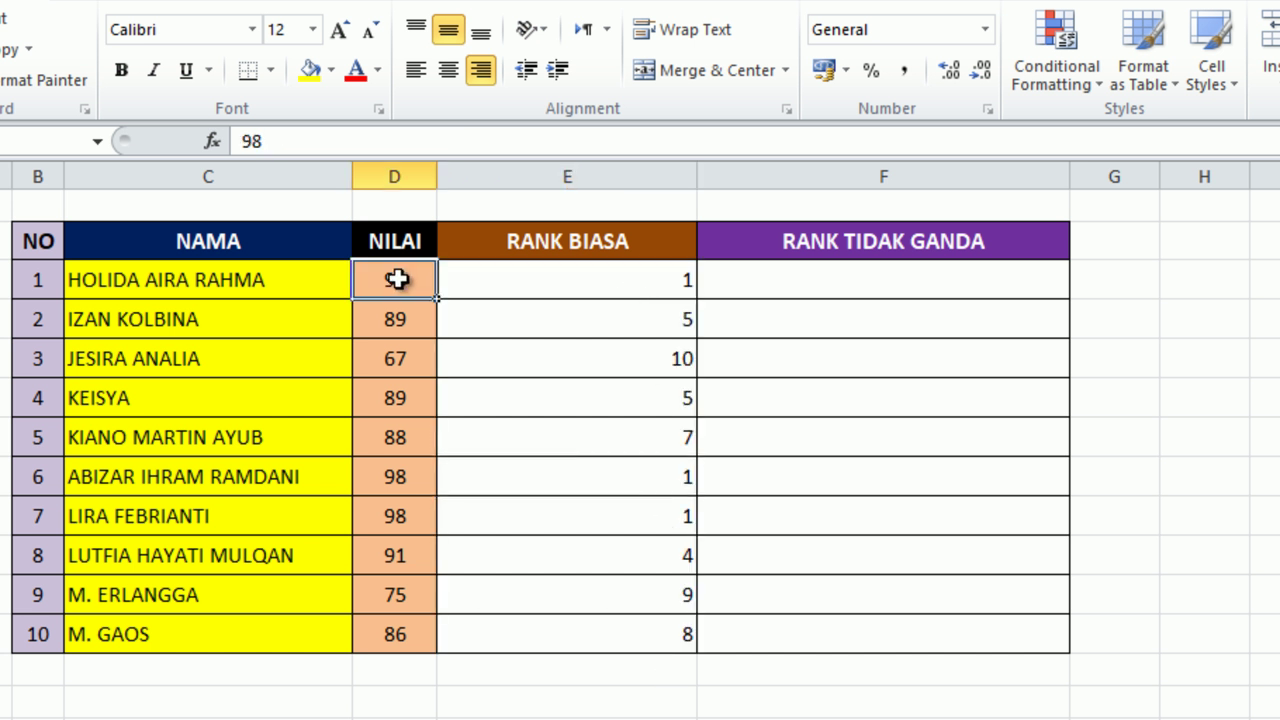
left_click(412, 478)
left_click(388, 517)
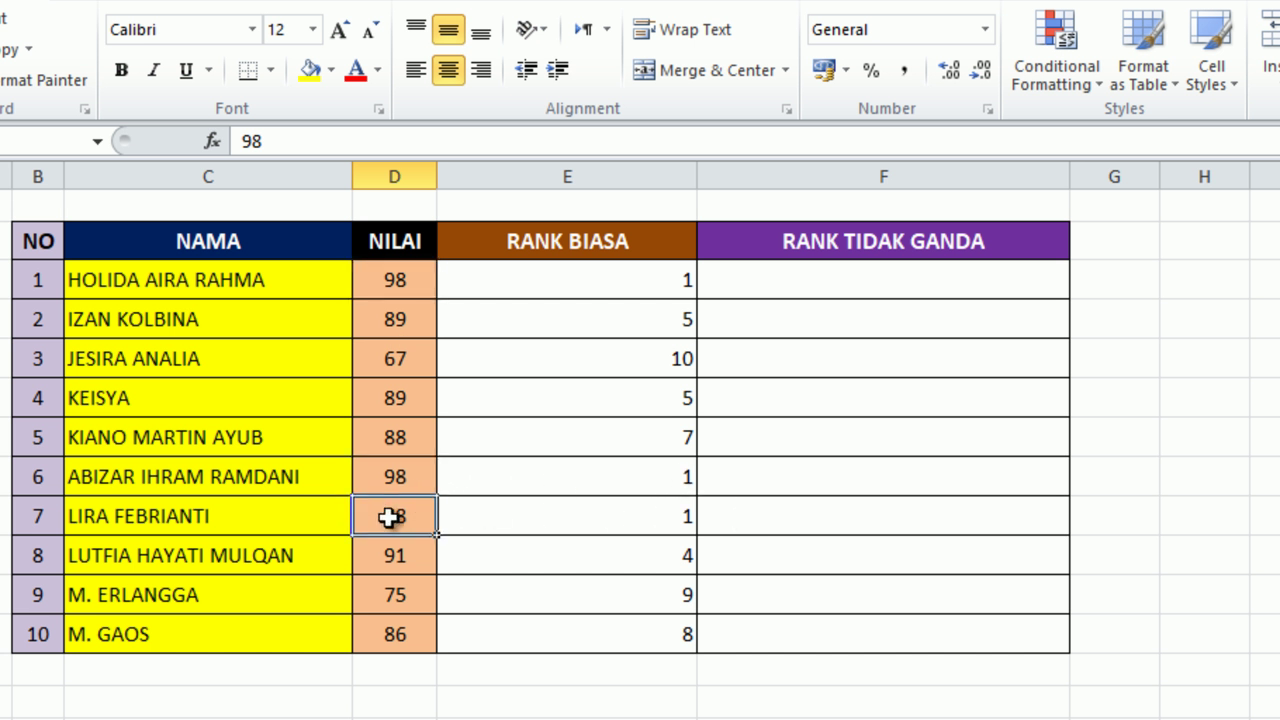
left_click(660, 474)
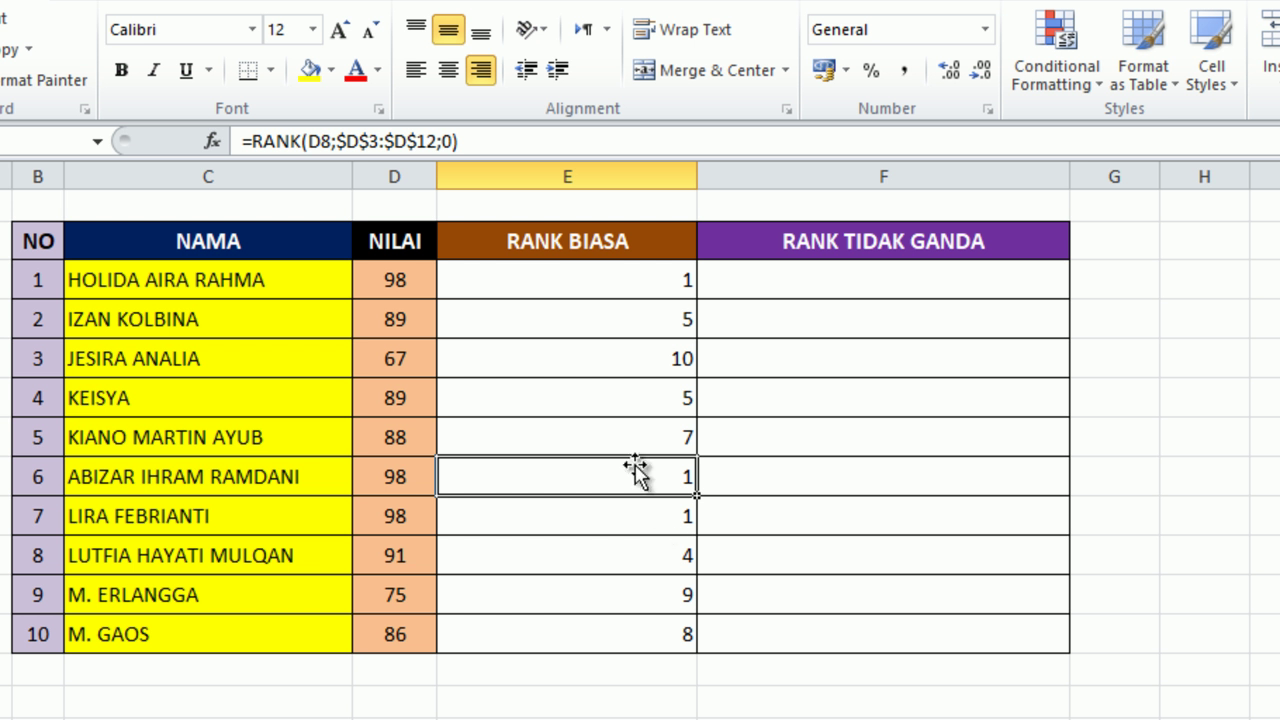
left_click_drag(611, 283, 641, 622)
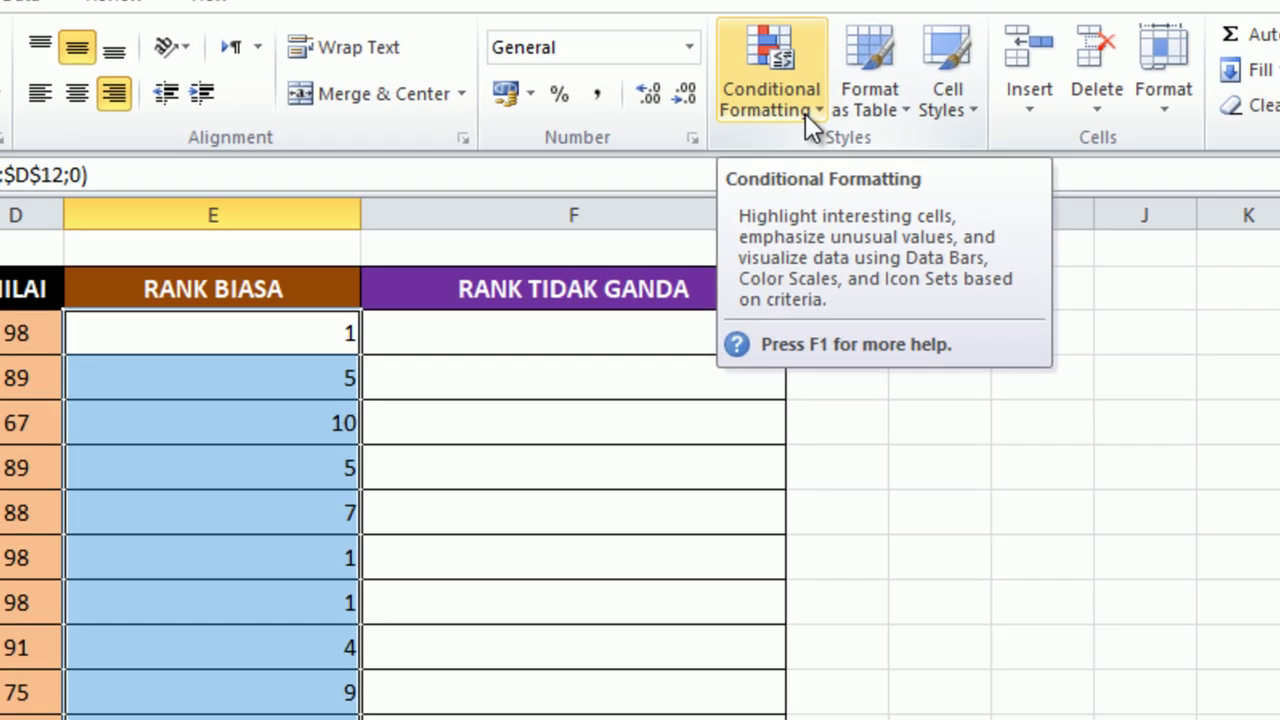
Apply Duplicate Values conditional formatting with Light Red Fill with Dark Red Text to E3:E12
left_click(1067, 88)
mouse_move(608, 198)
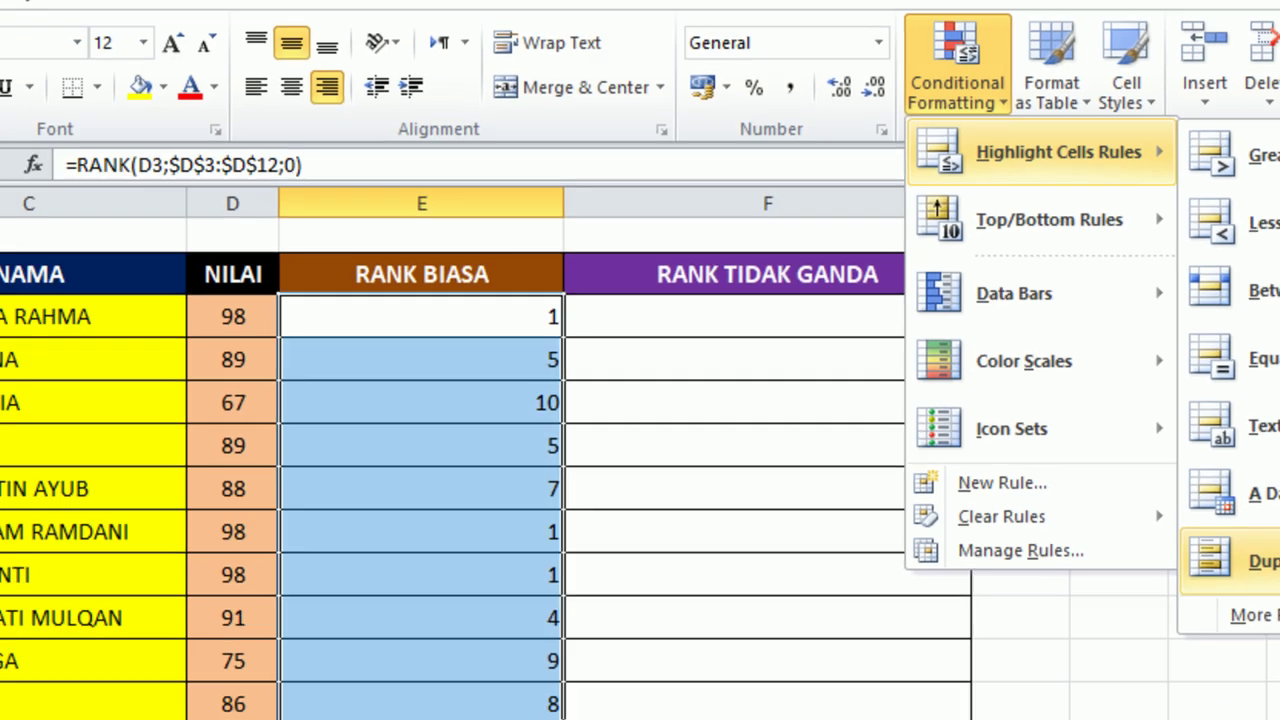
left_click(900, 676)
left_click(985, 518)
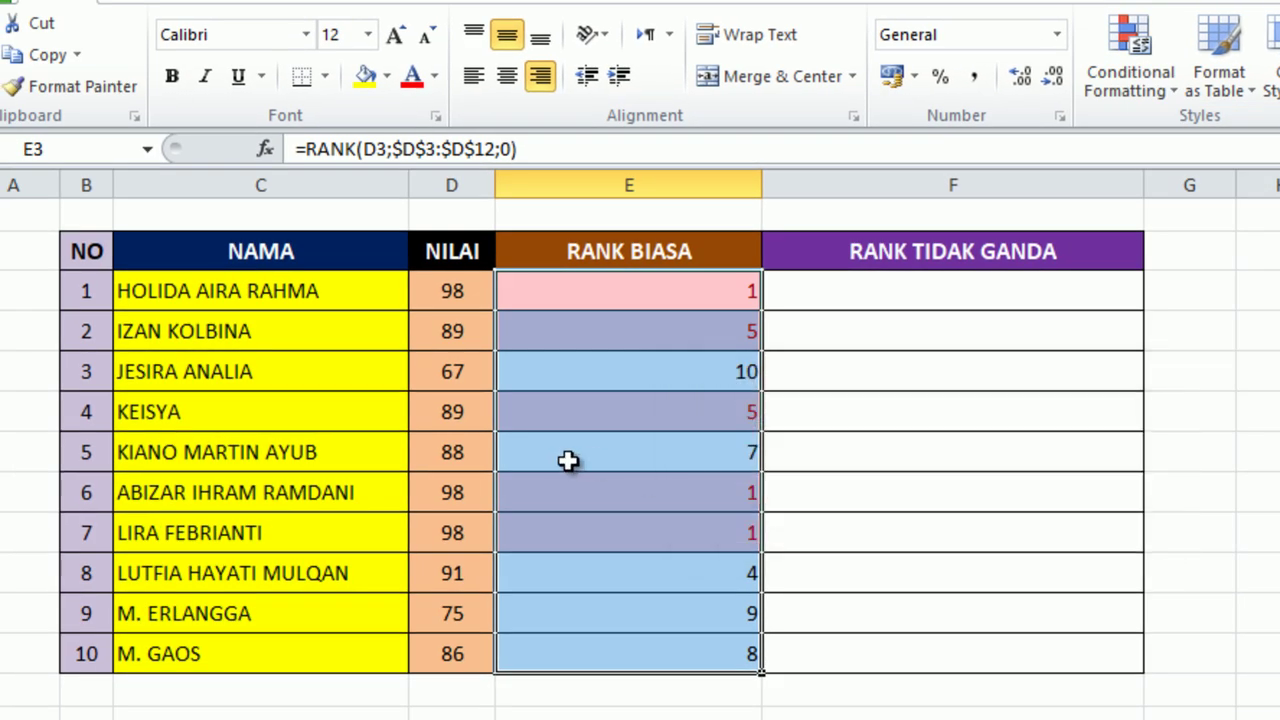
left_click(723, 368)
Check the highlighted tied ranks of 1 and 5 against the two tied scores of 89
left_click(740, 294)
left_click(735, 497)
left_click(735, 528)
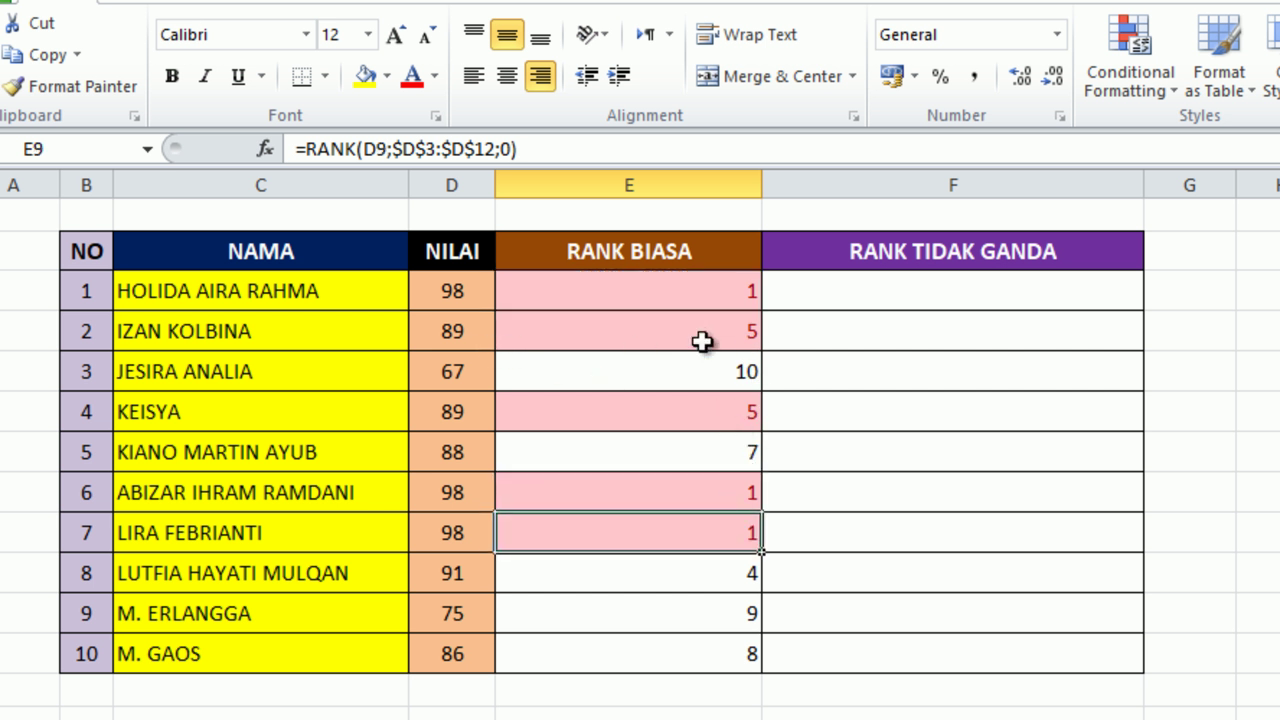
left_click(734, 334)
left_click(722, 412)
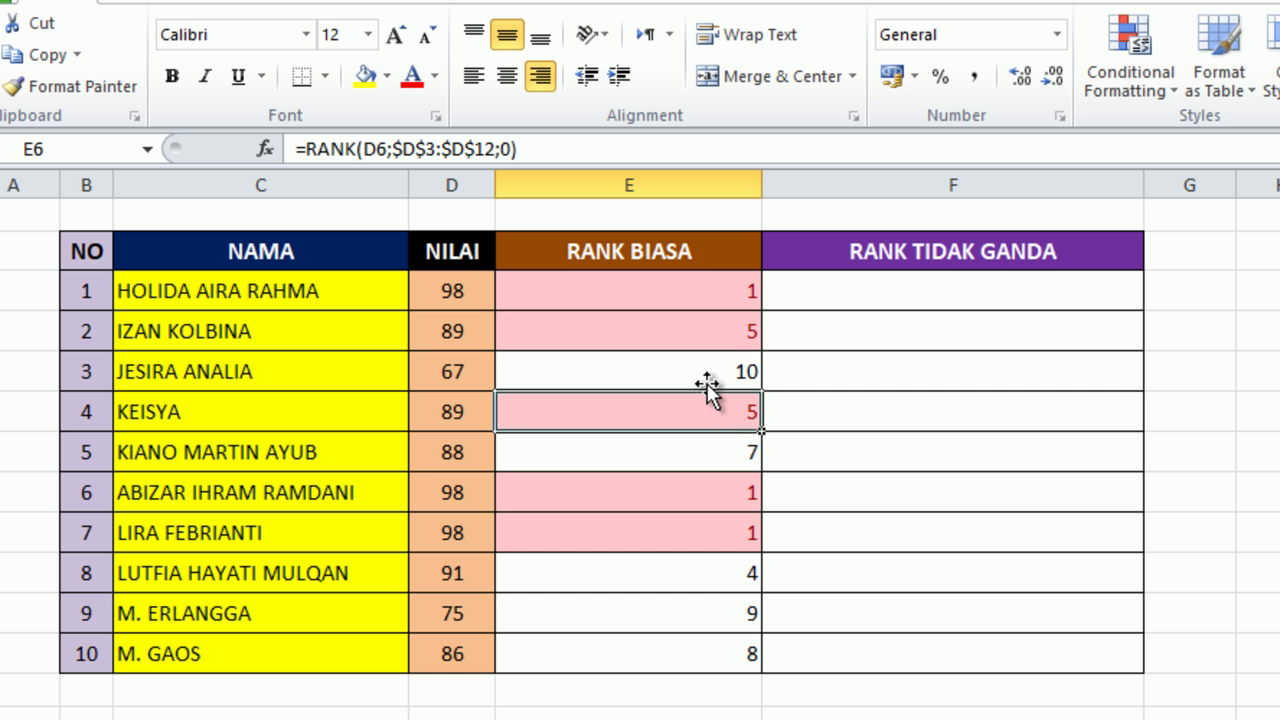
left_click(472, 326)
left_click(466, 408)
left_click(468, 331)
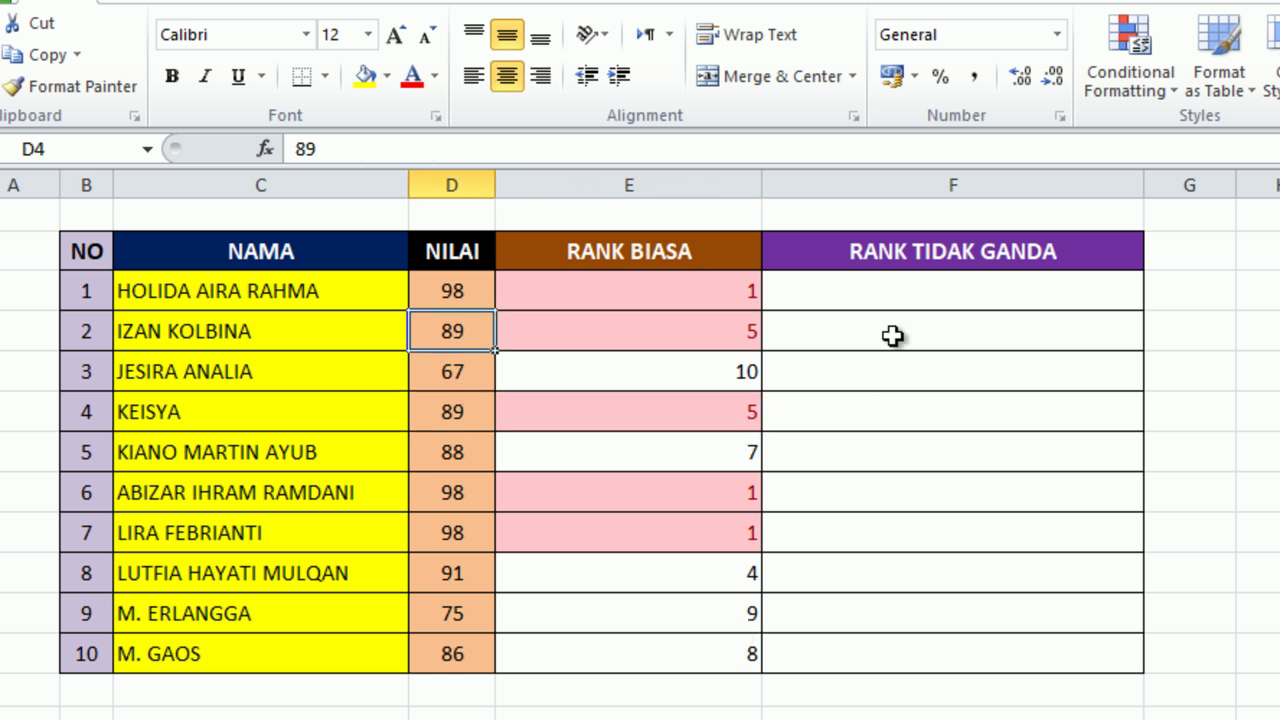
left_click(901, 290)
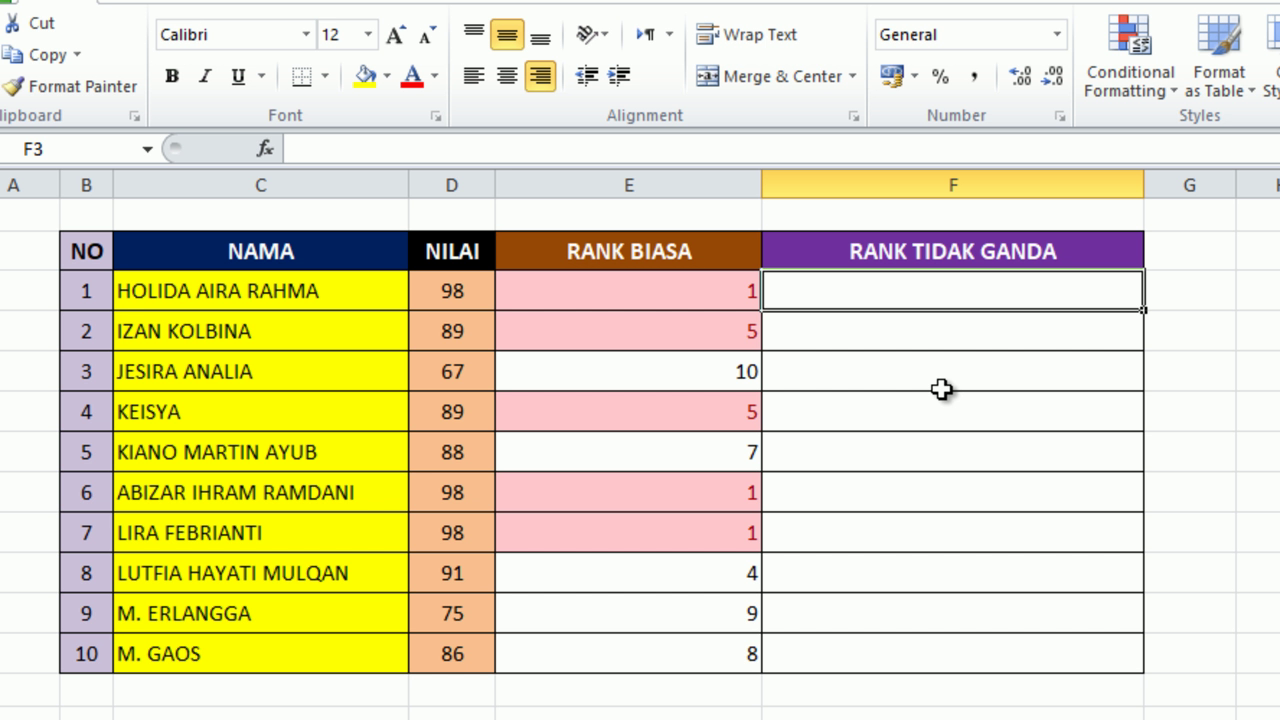
In F3, begin the formula =RANK(D3;$D$3:$D$12 with an absolute score range
type("=")
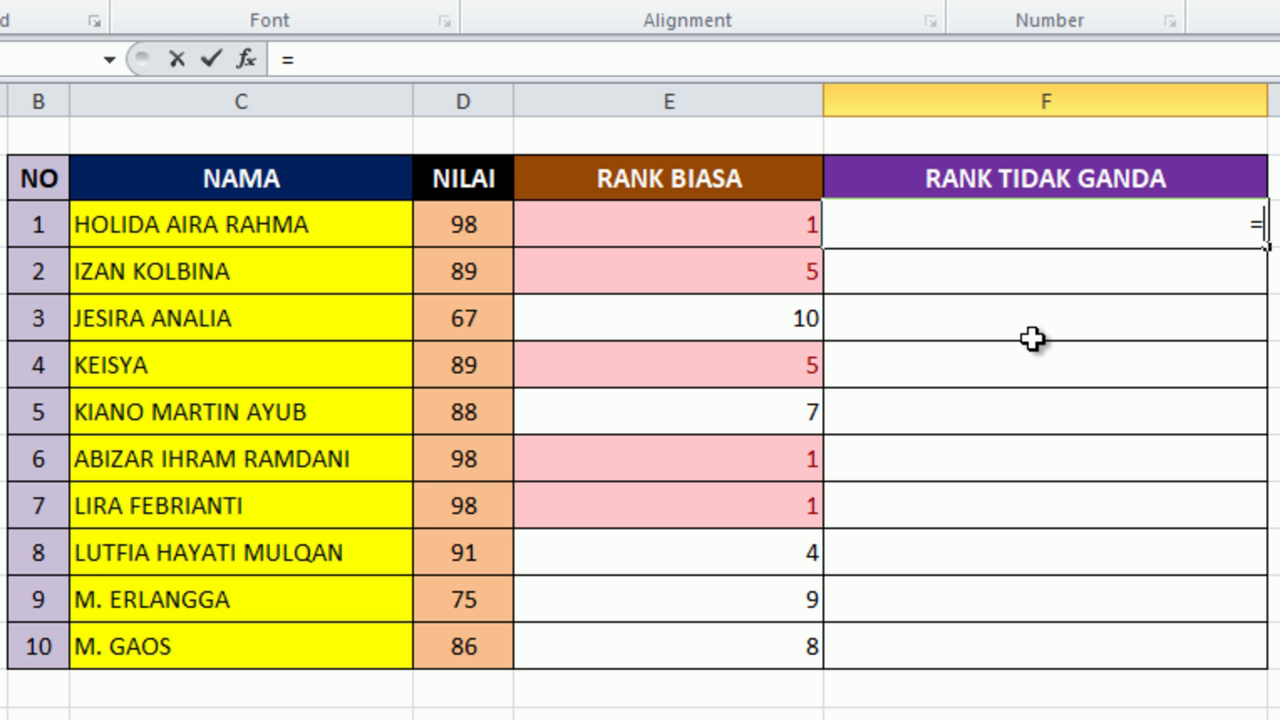
type("RANK")
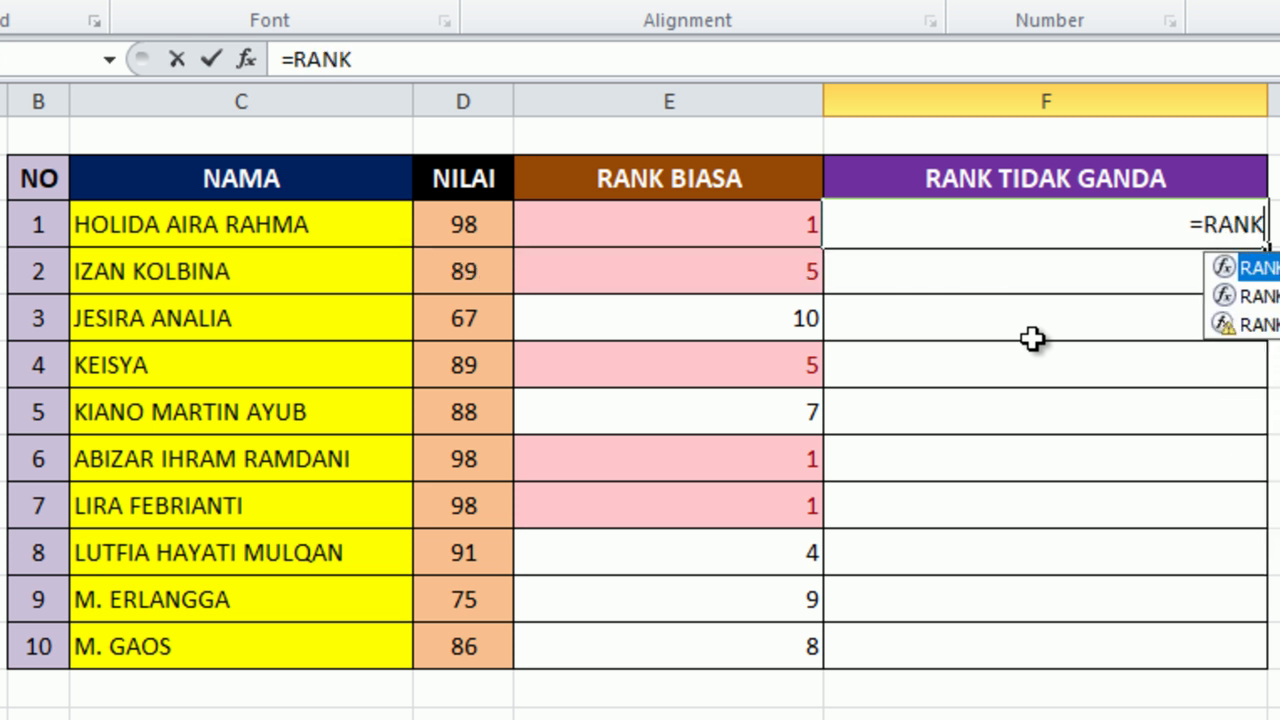
type("(")
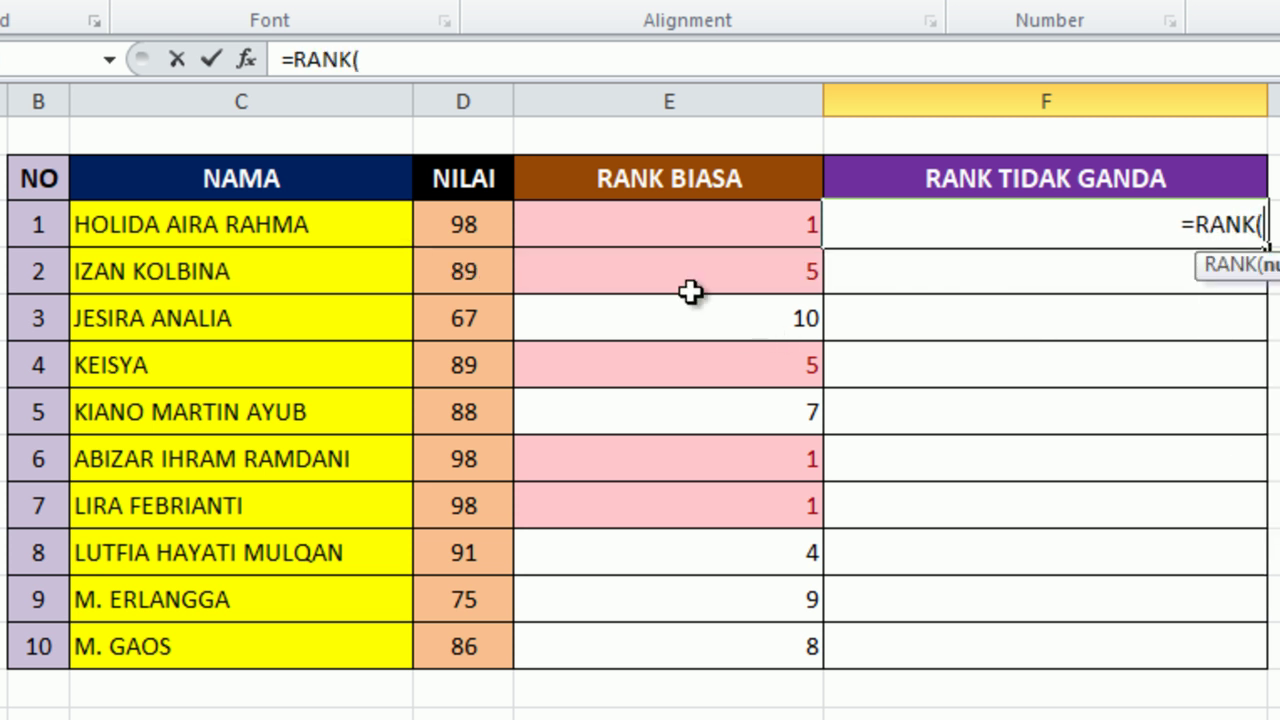
left_click(470, 220)
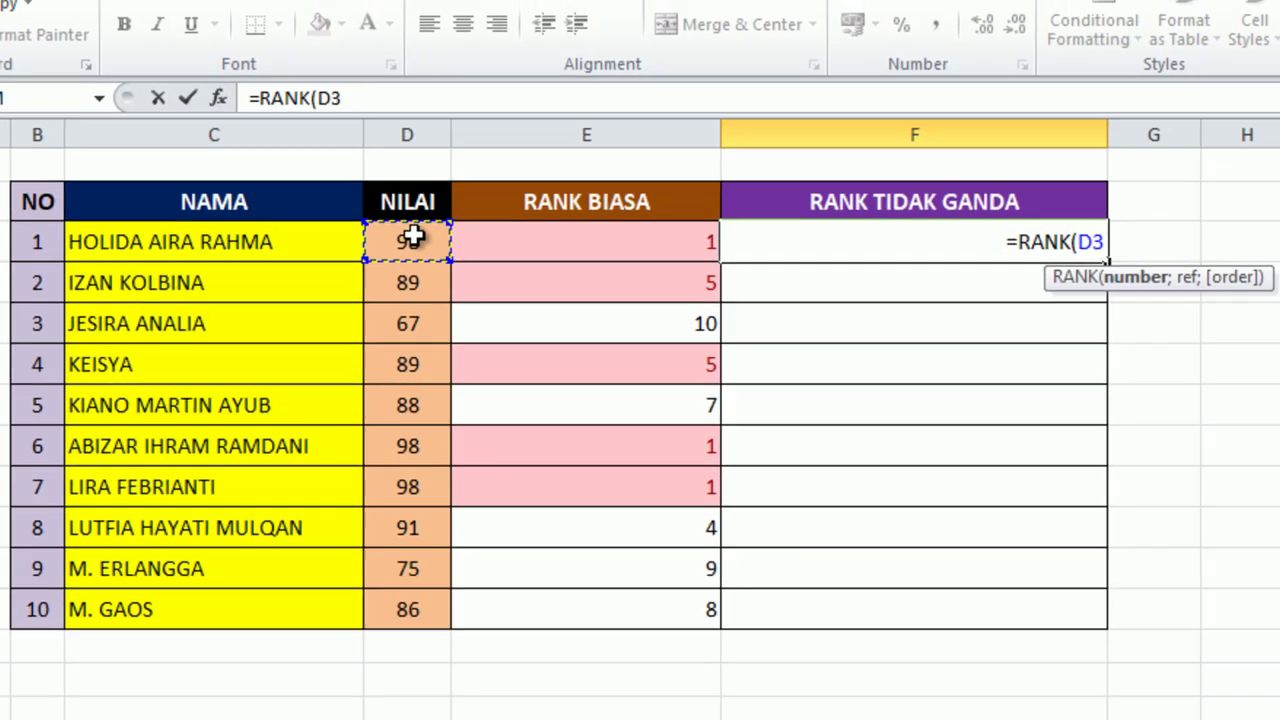
type(";")
left_click(456, 222)
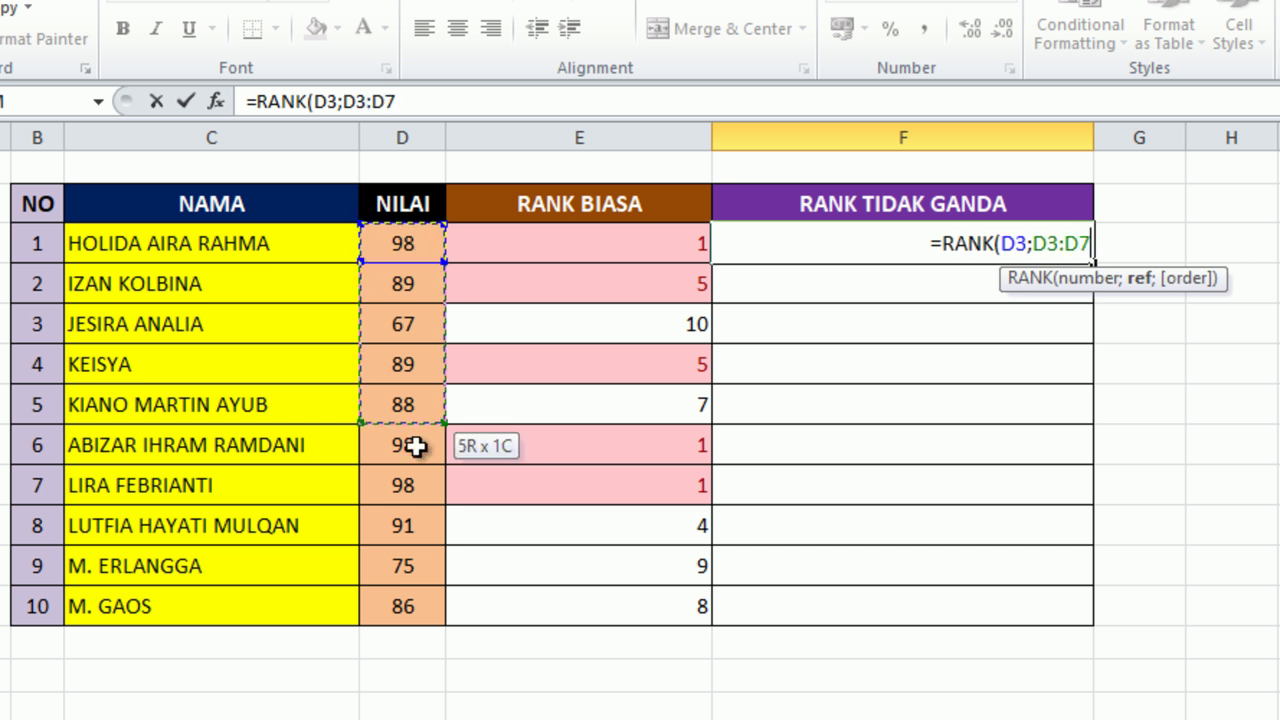
left_click_drag(409, 237, 430, 612)
key("F4")
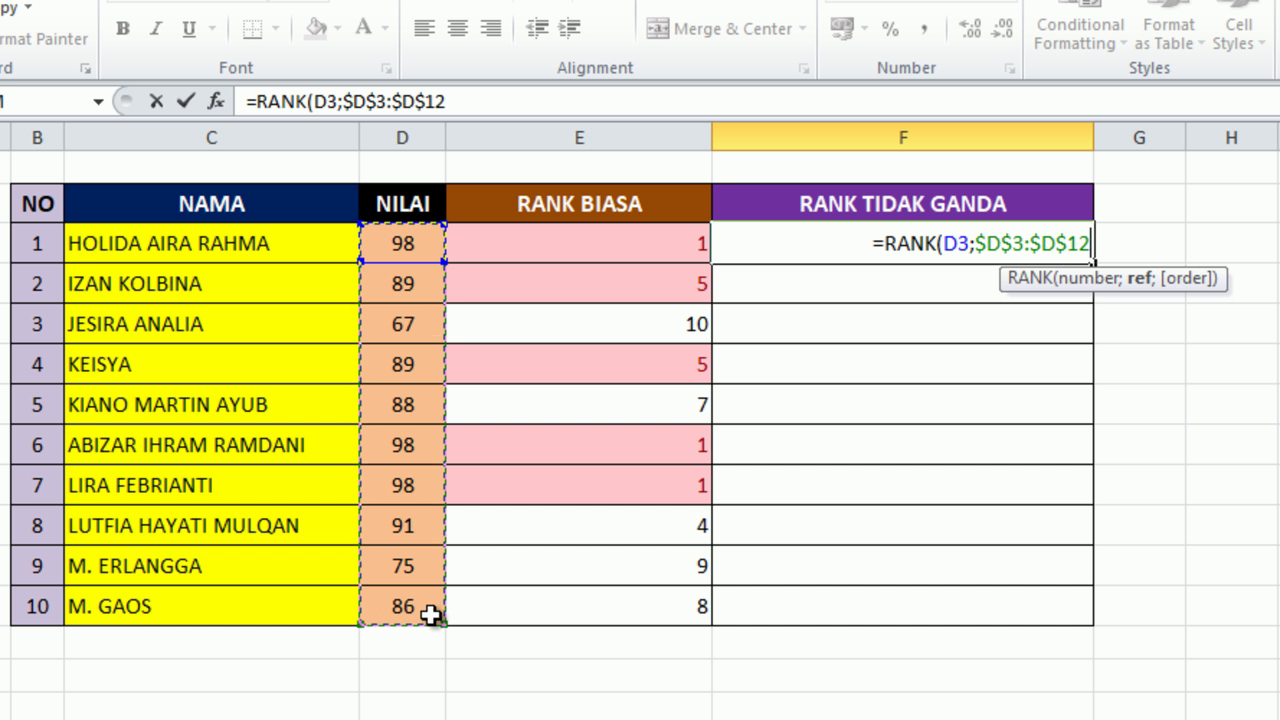
Complete the F3 formula with ;0)+COUNTIF($D$3:D3;D3)-1, anchoring the COUNTIF range start
type(";0")
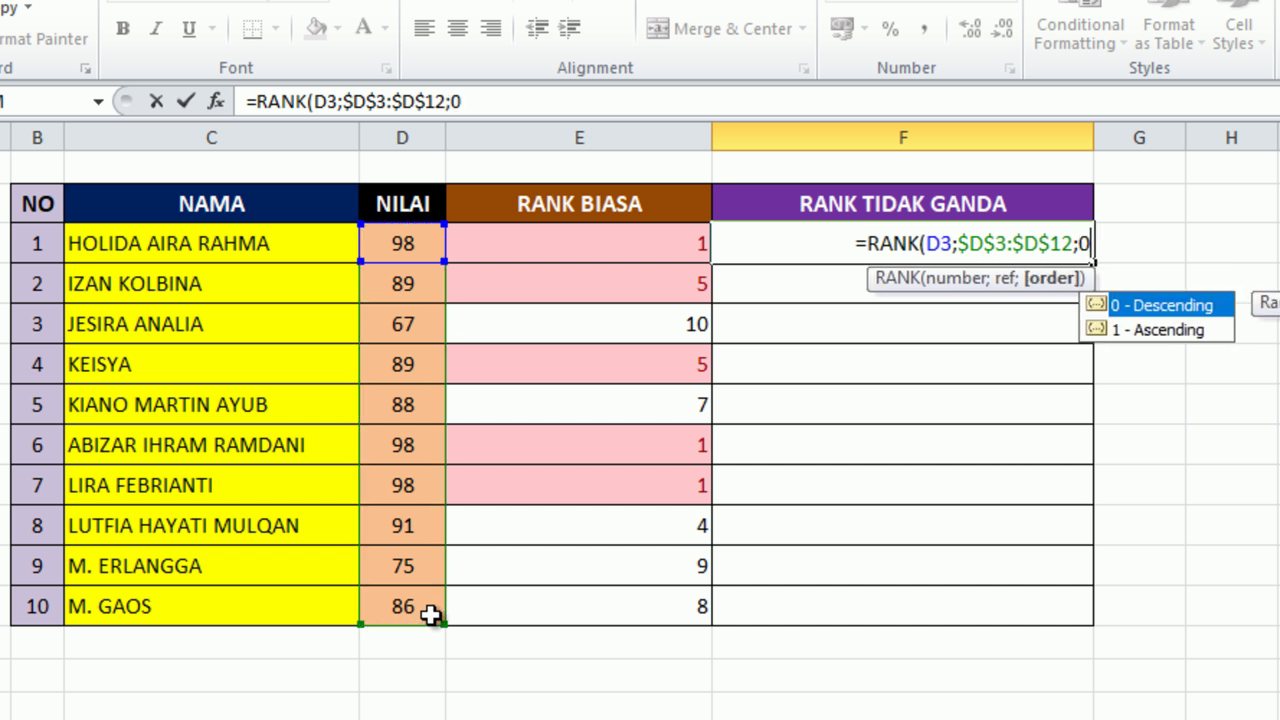
type(")")
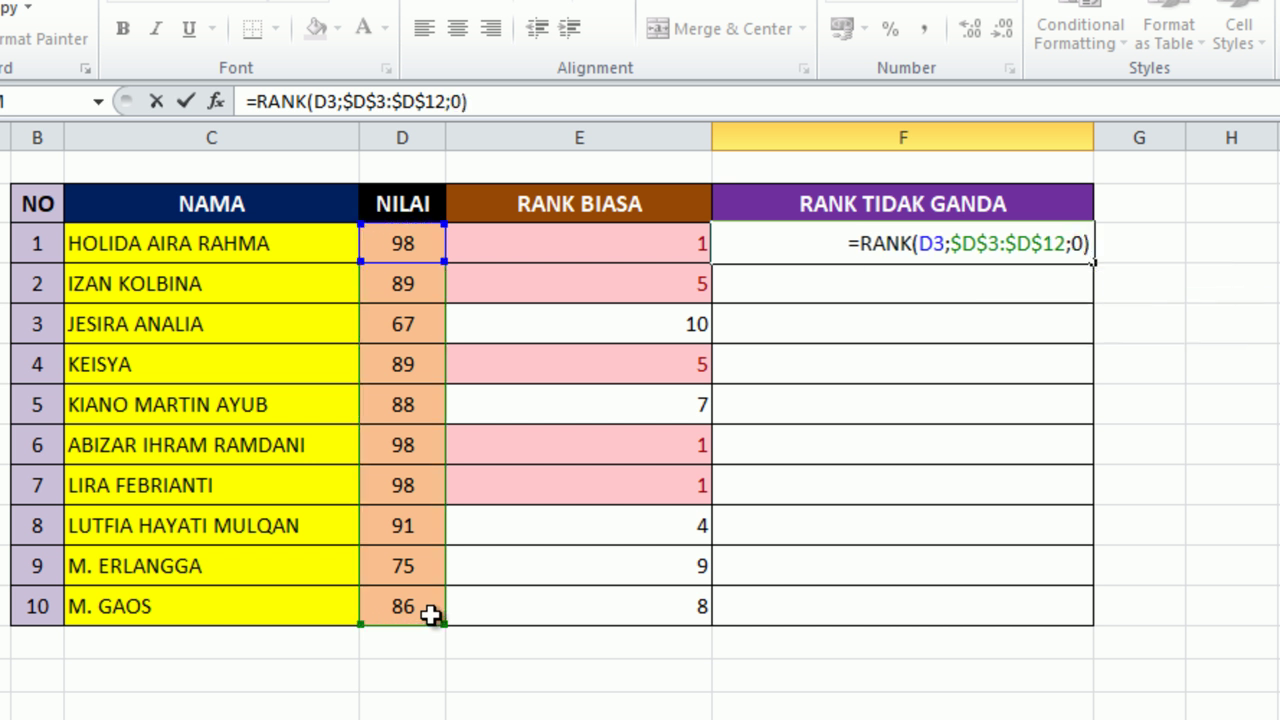
type("+COU")
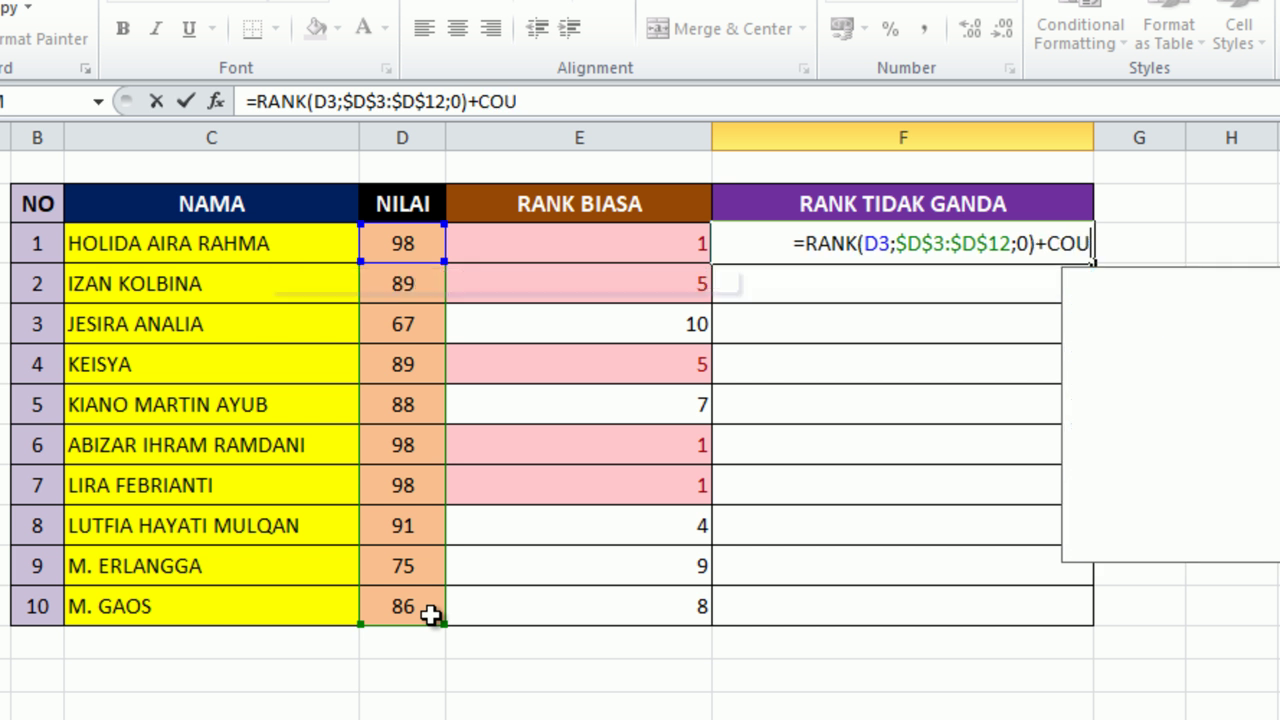
type("NTIF")
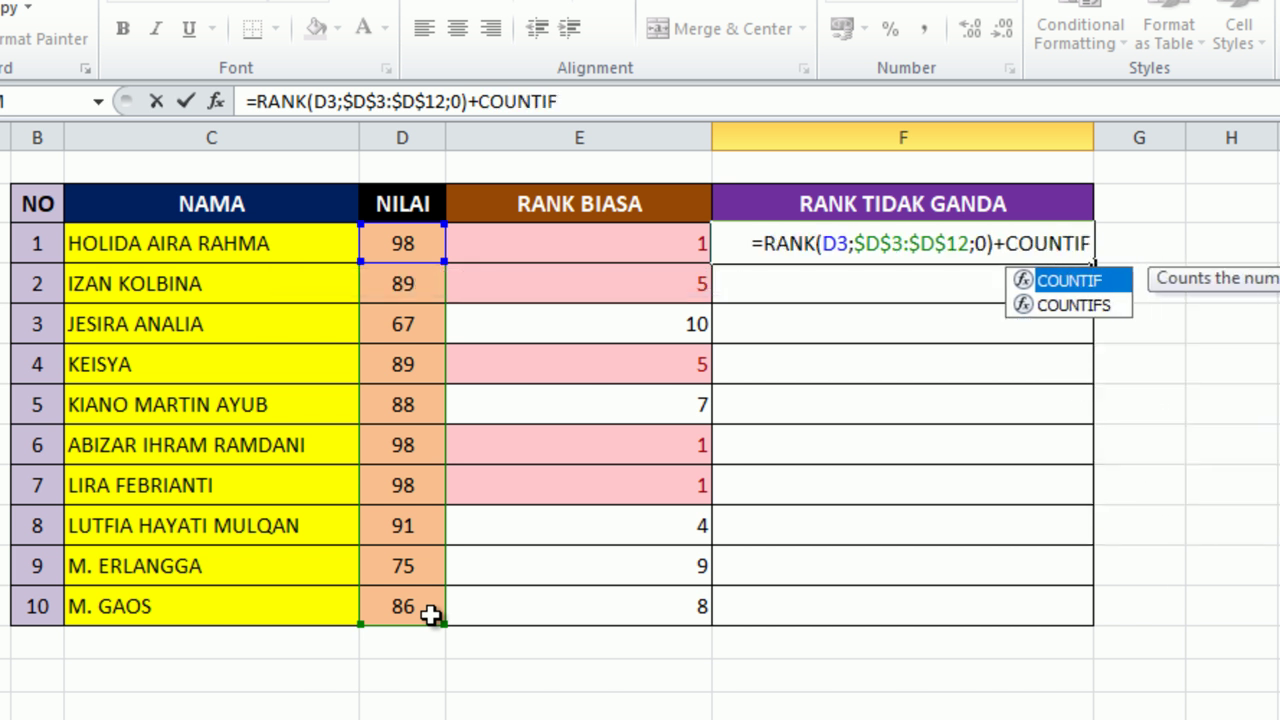
type("(")
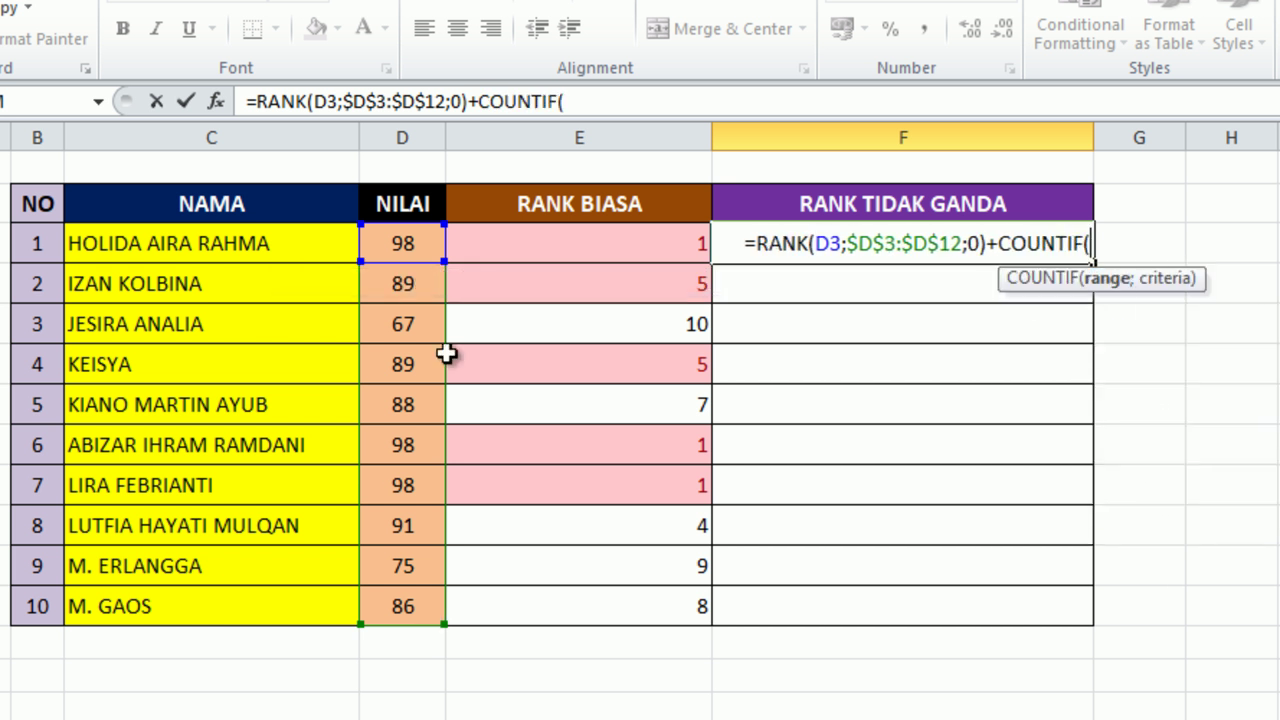
left_click(402, 247)
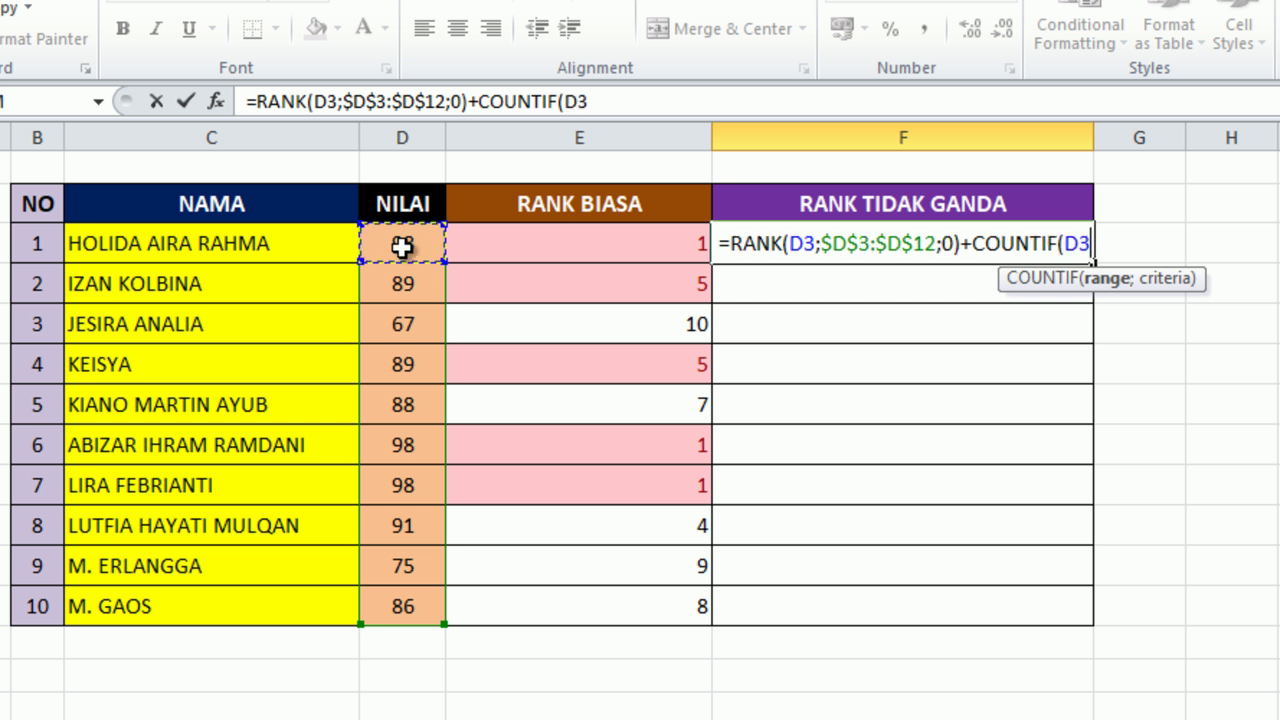
type(":")
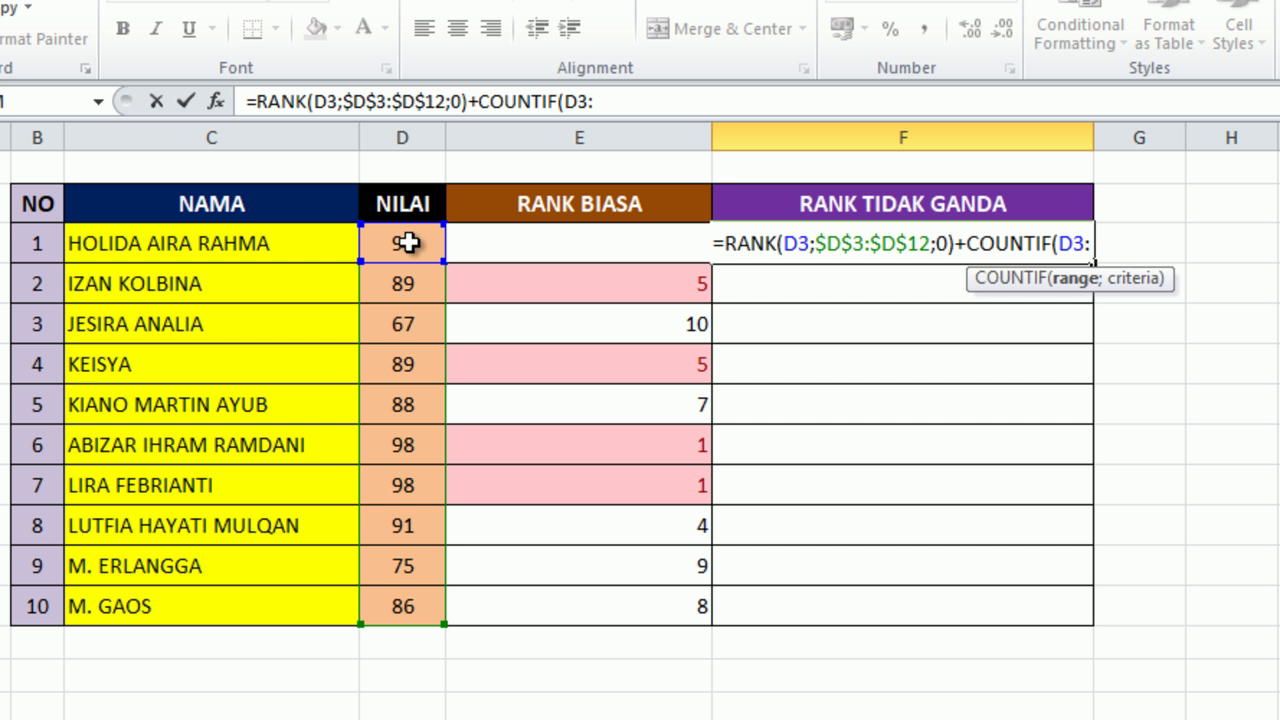
left_click(408, 244)
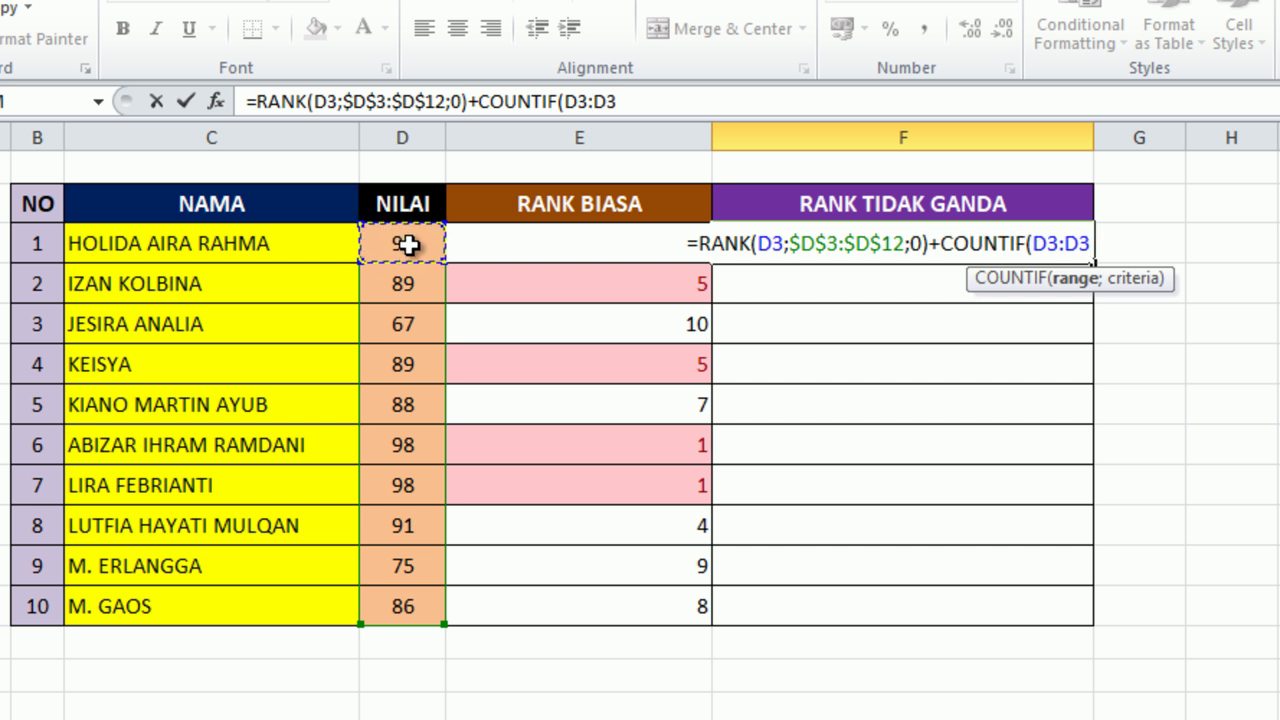
type(";")
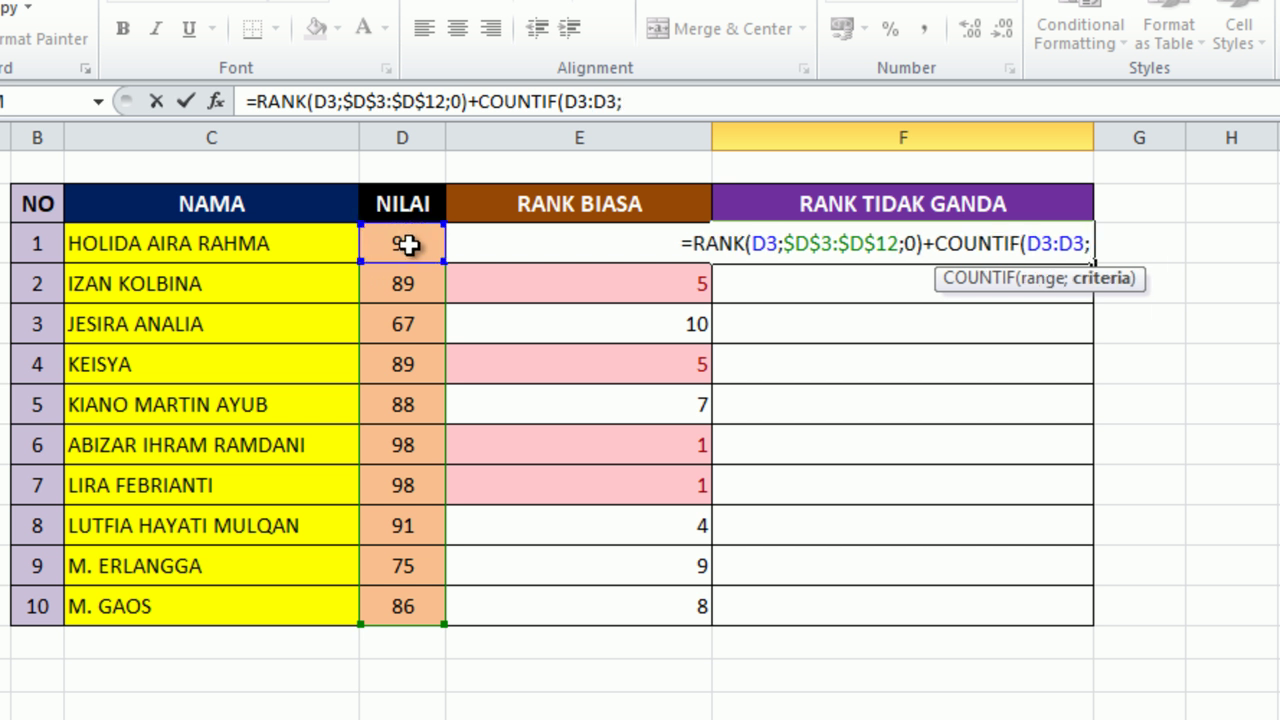
left_click(408, 244)
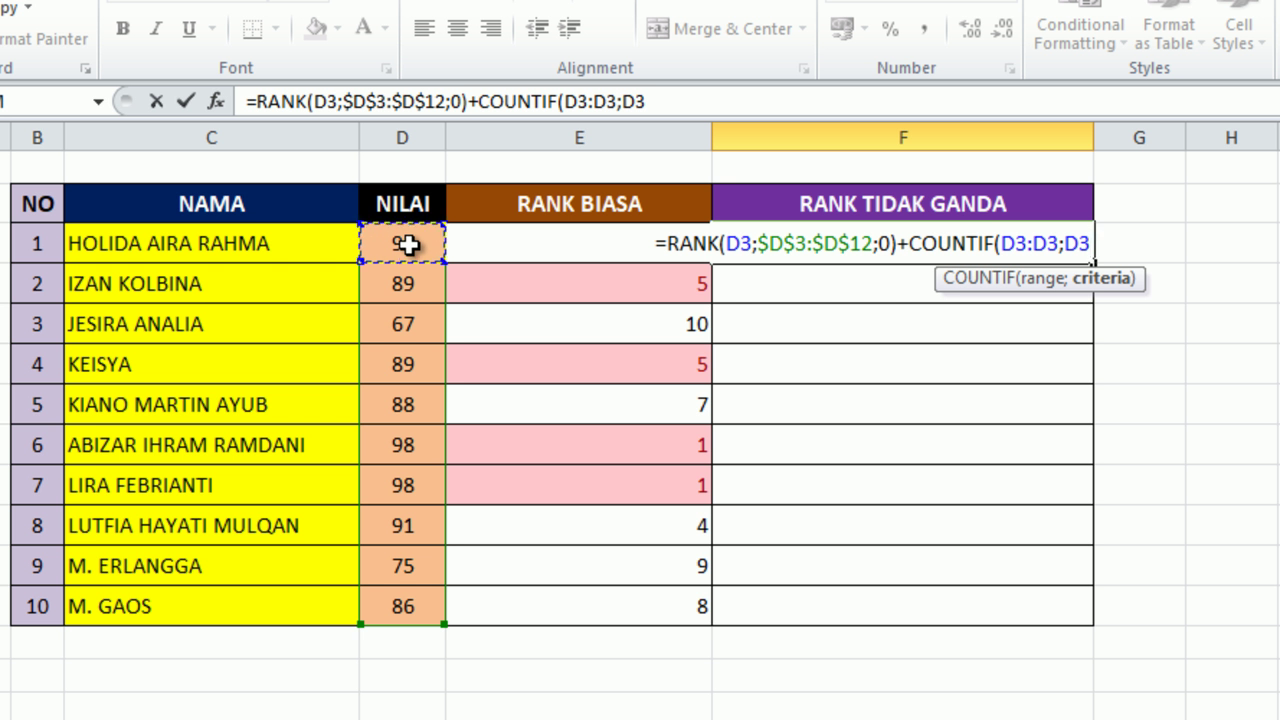
type(")")
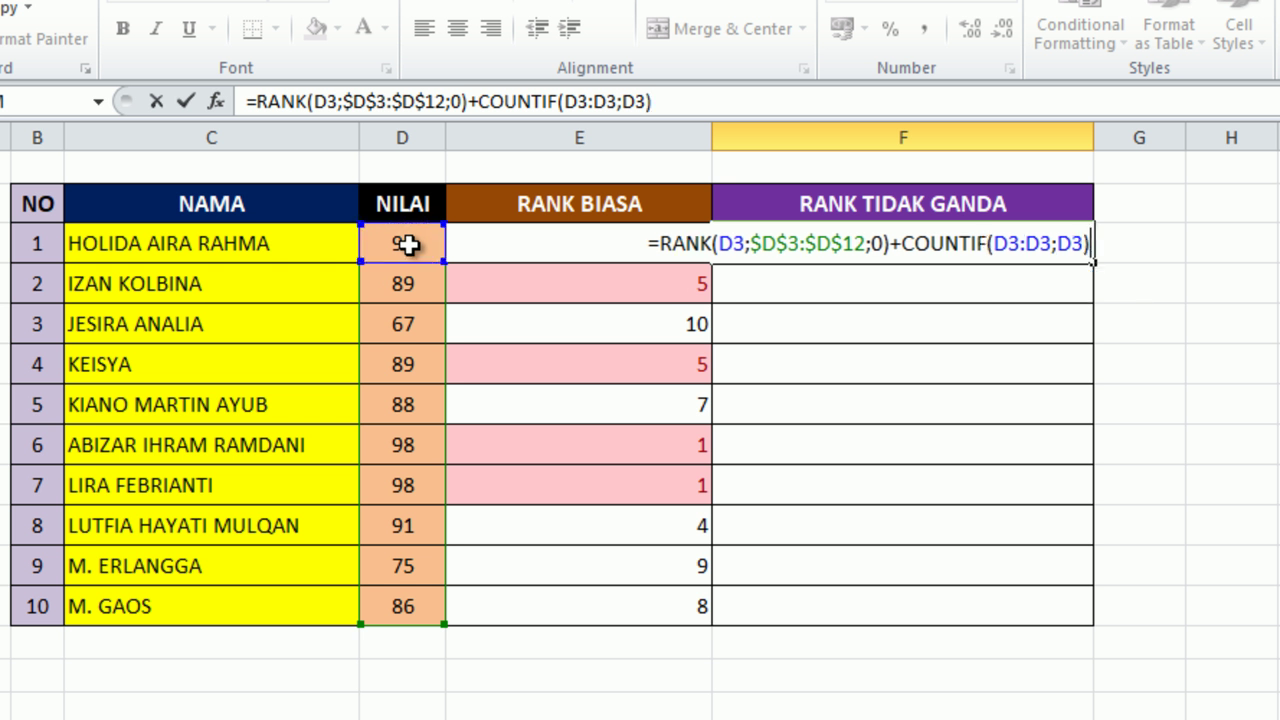
type("-1")
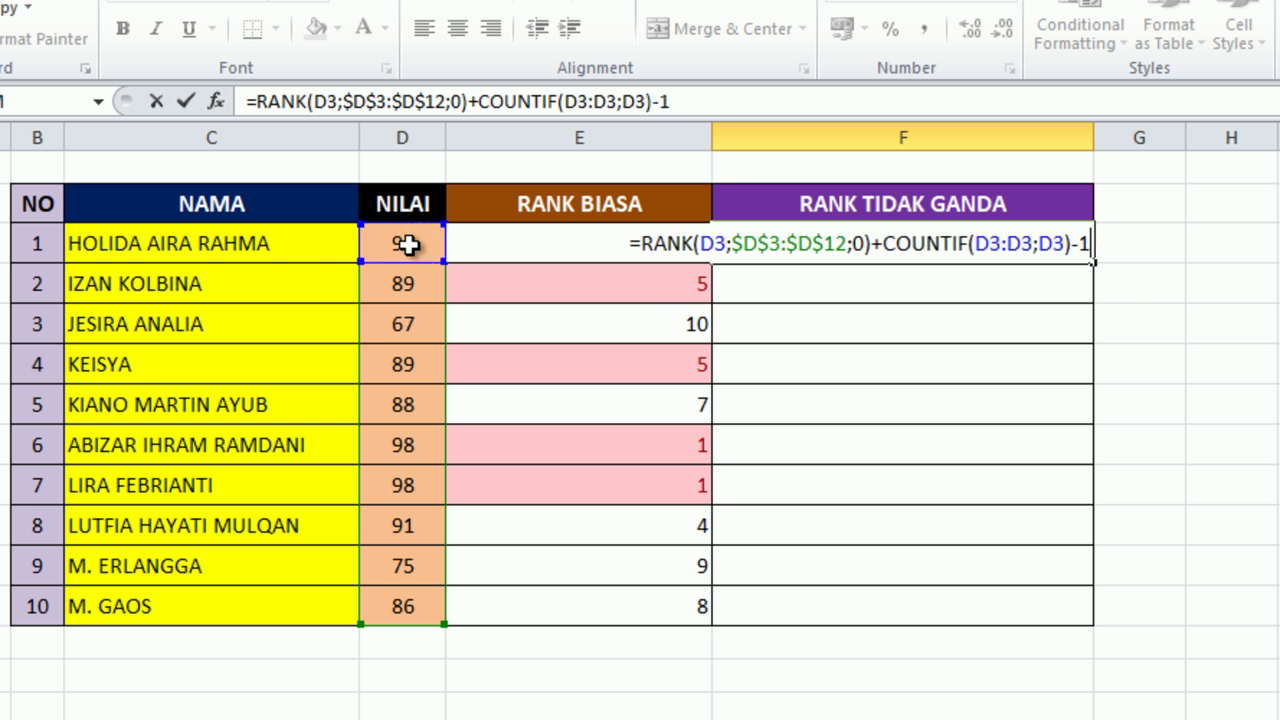
left_click(990, 252)
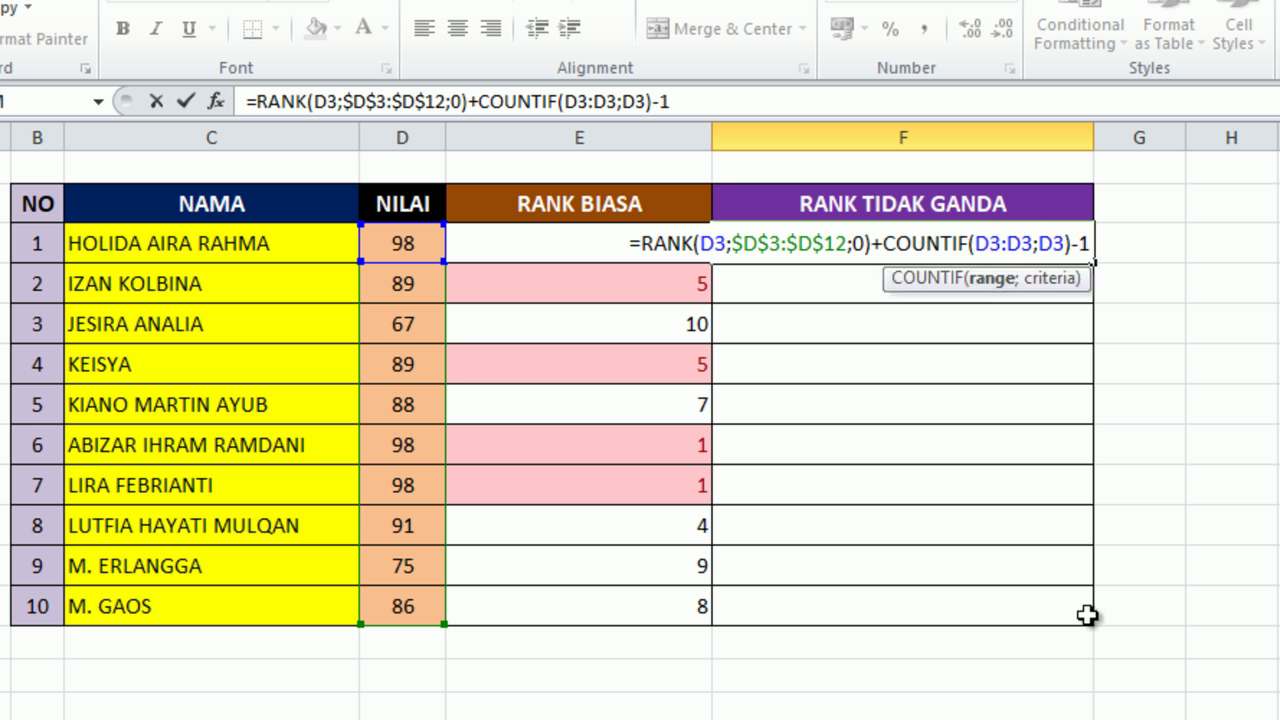
key("F4")
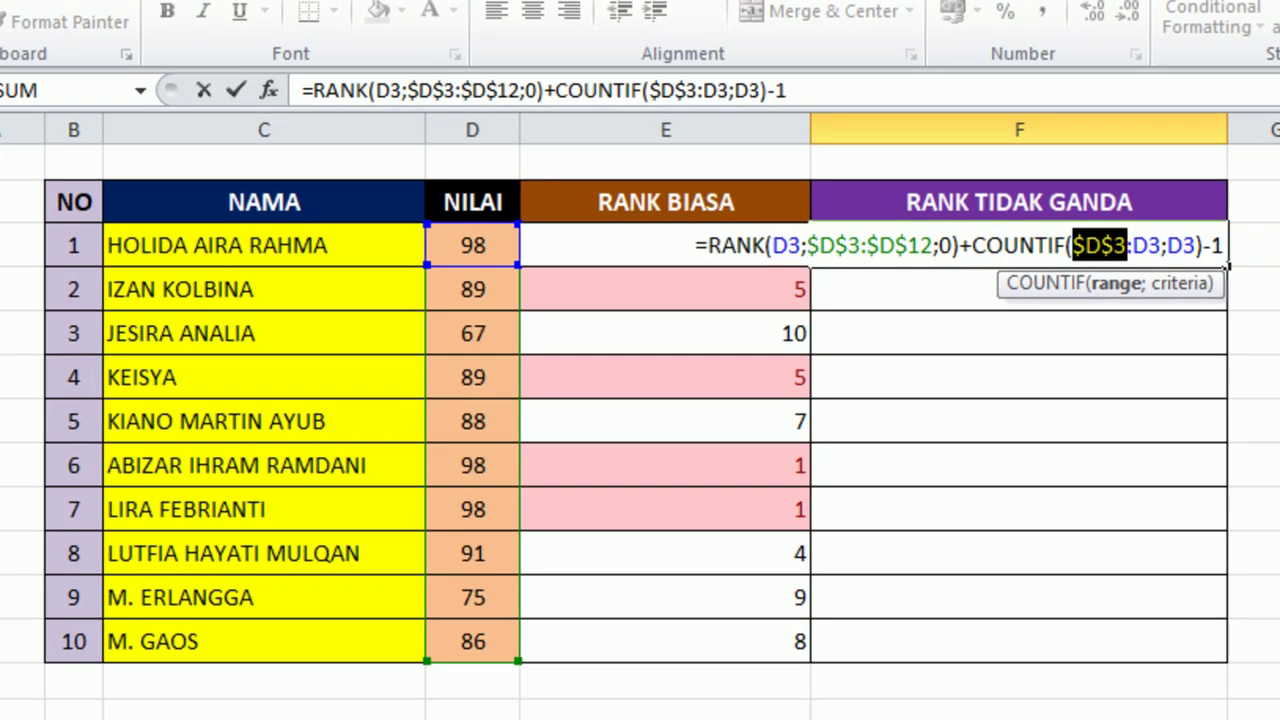
Commit the F3 unique-rank formula and fill it down to F12
key("Return")
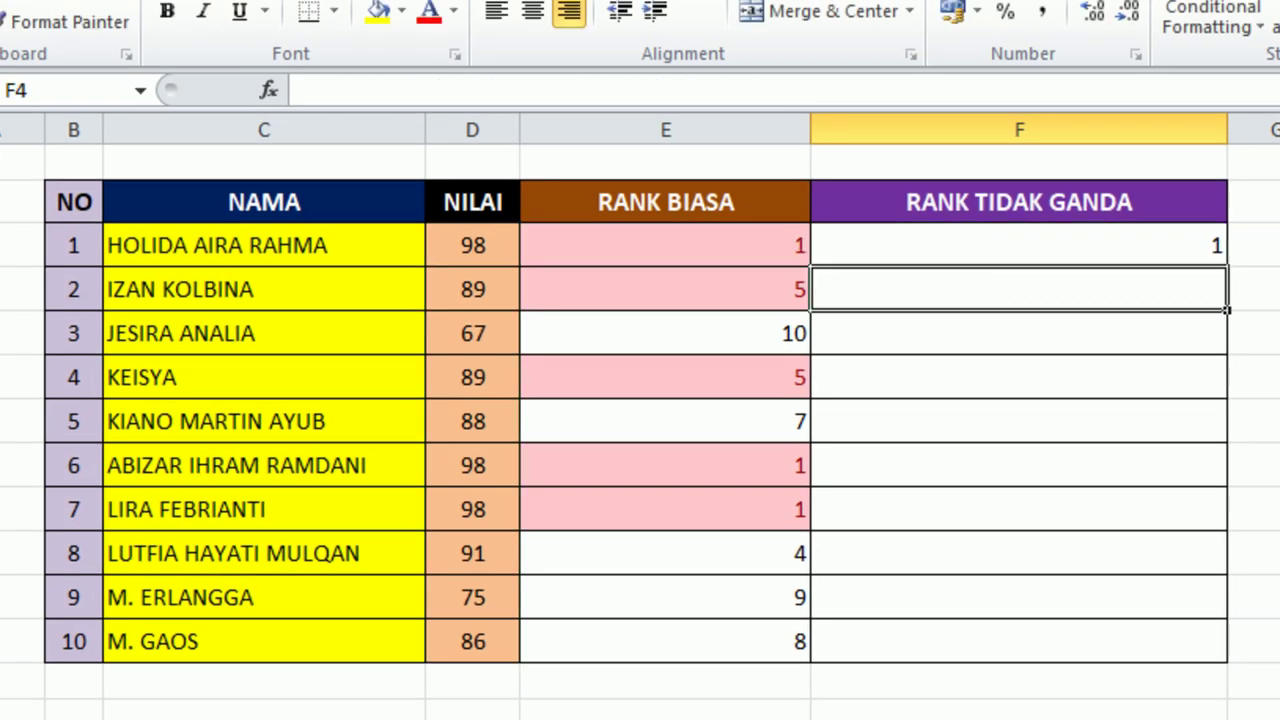
left_click(1177, 243)
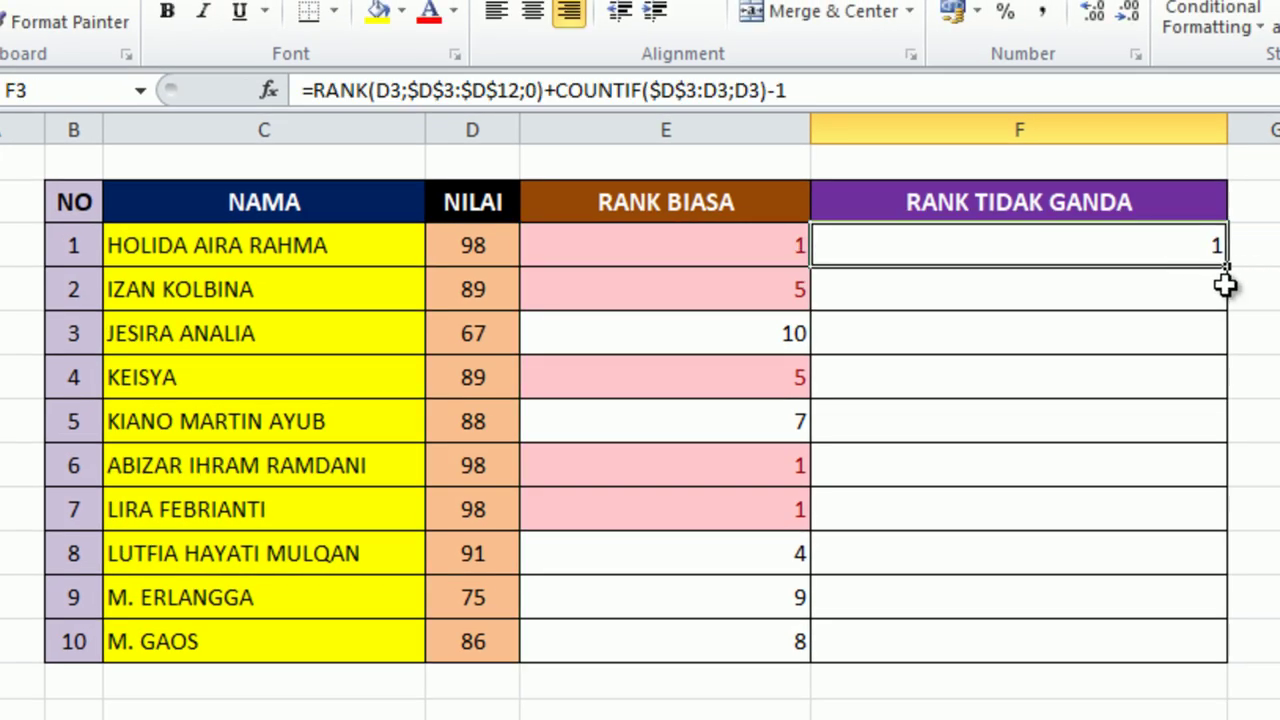
double_click(1227, 266)
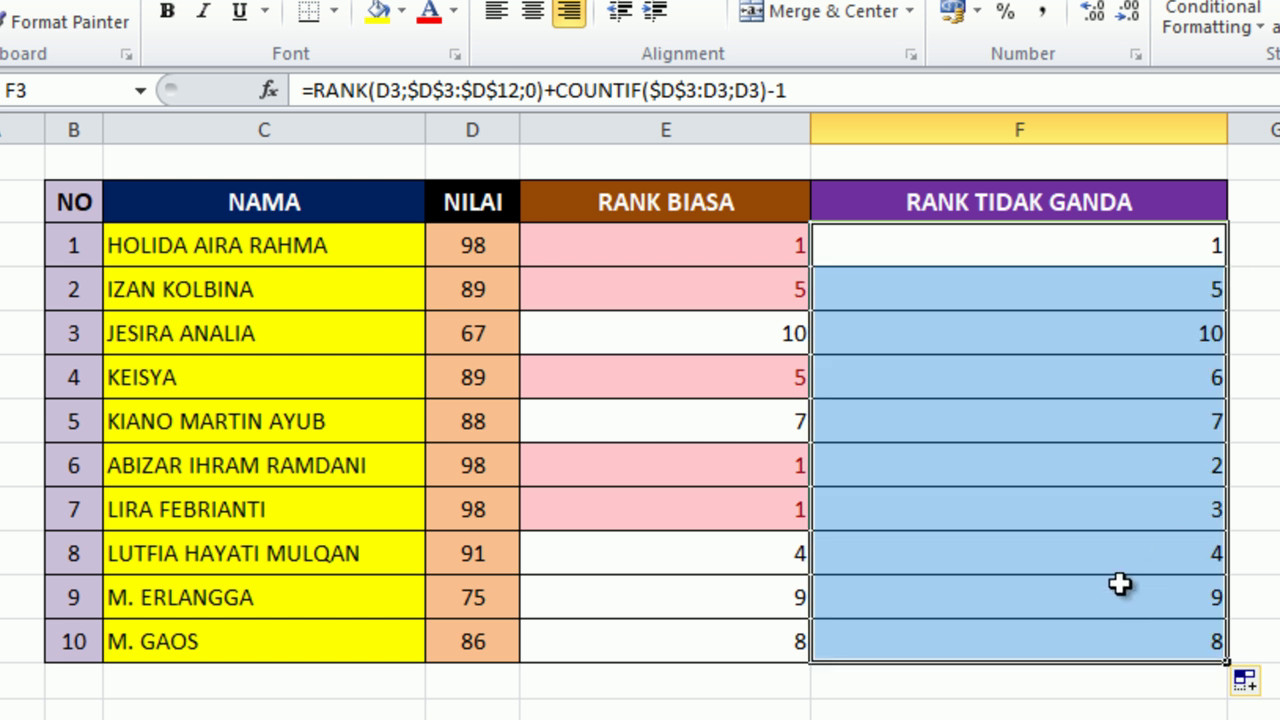
left_click(1035, 422)
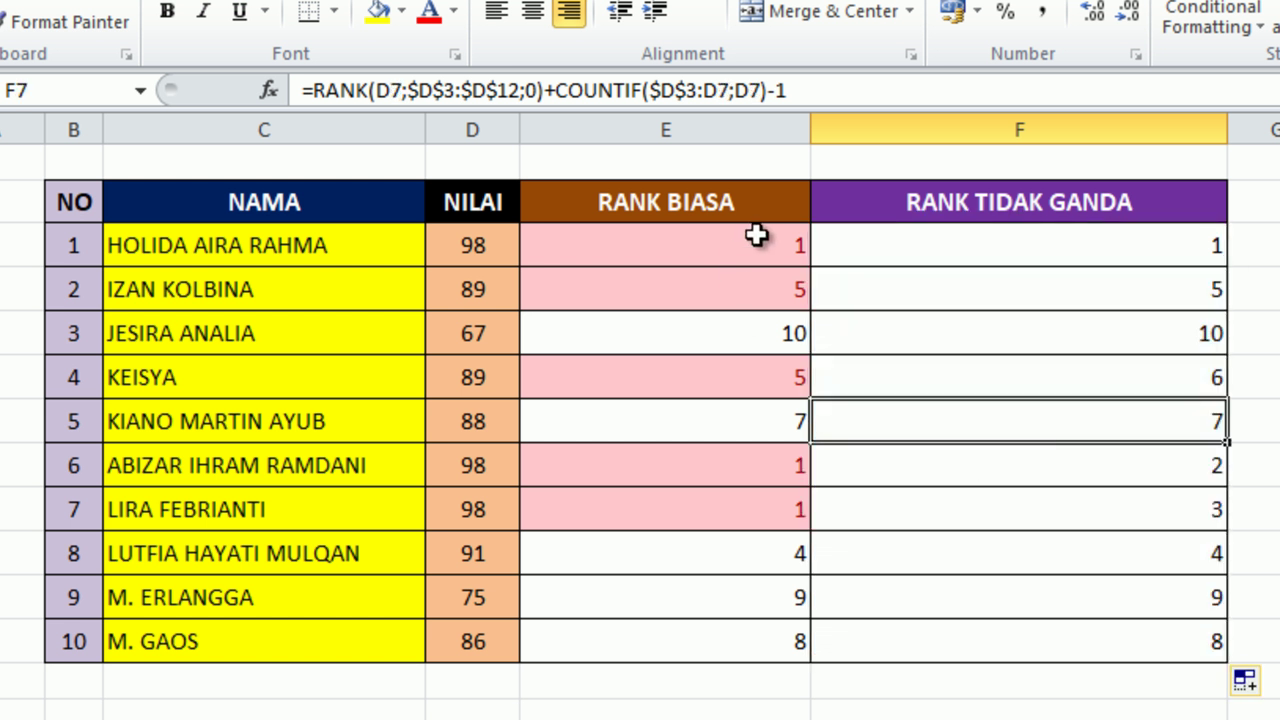
Compare the copied unique-rank formulas in F4–F10 with the plain RANK formula in E3
left_click(766, 240)
left_click(1166, 240)
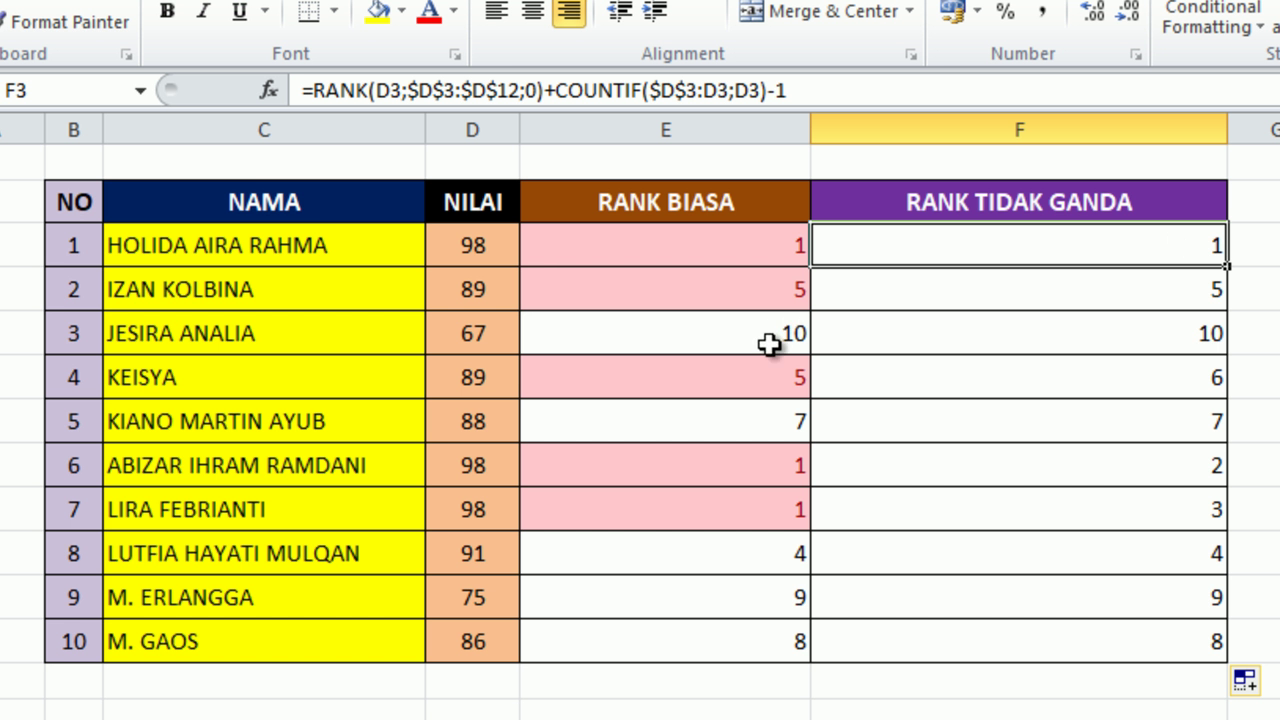
left_click(1196, 462)
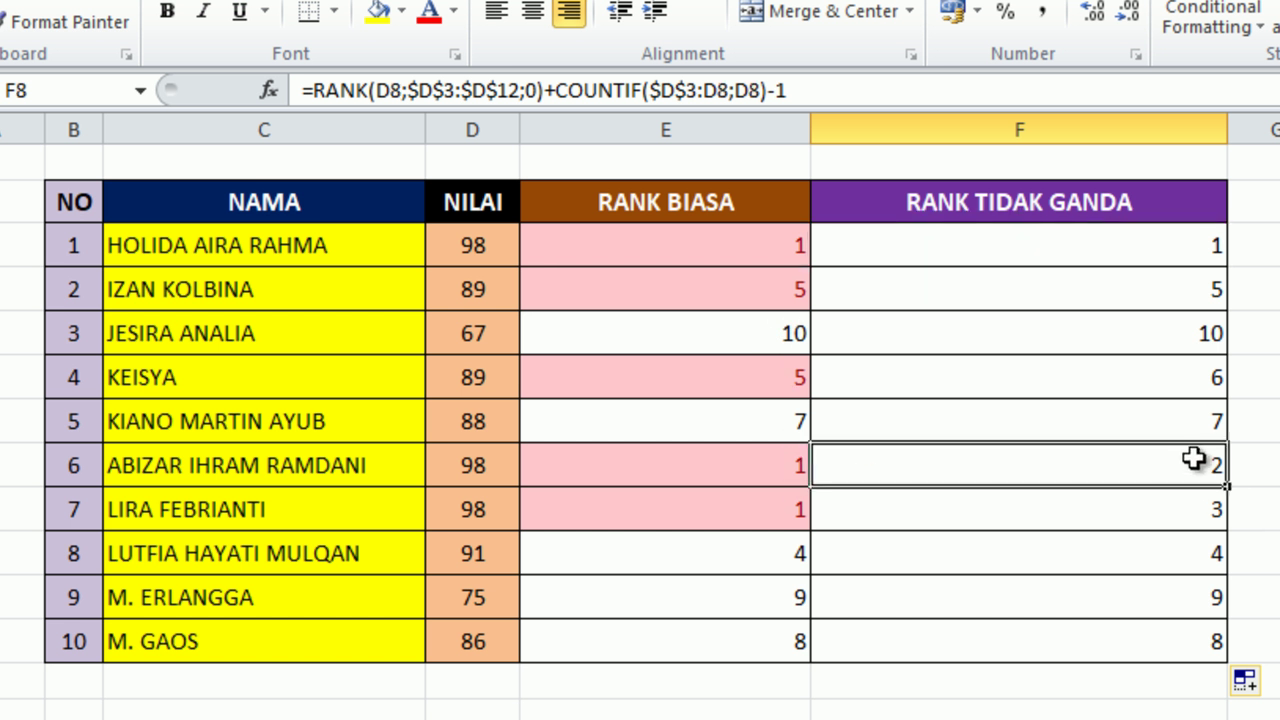
left_click(1208, 510)
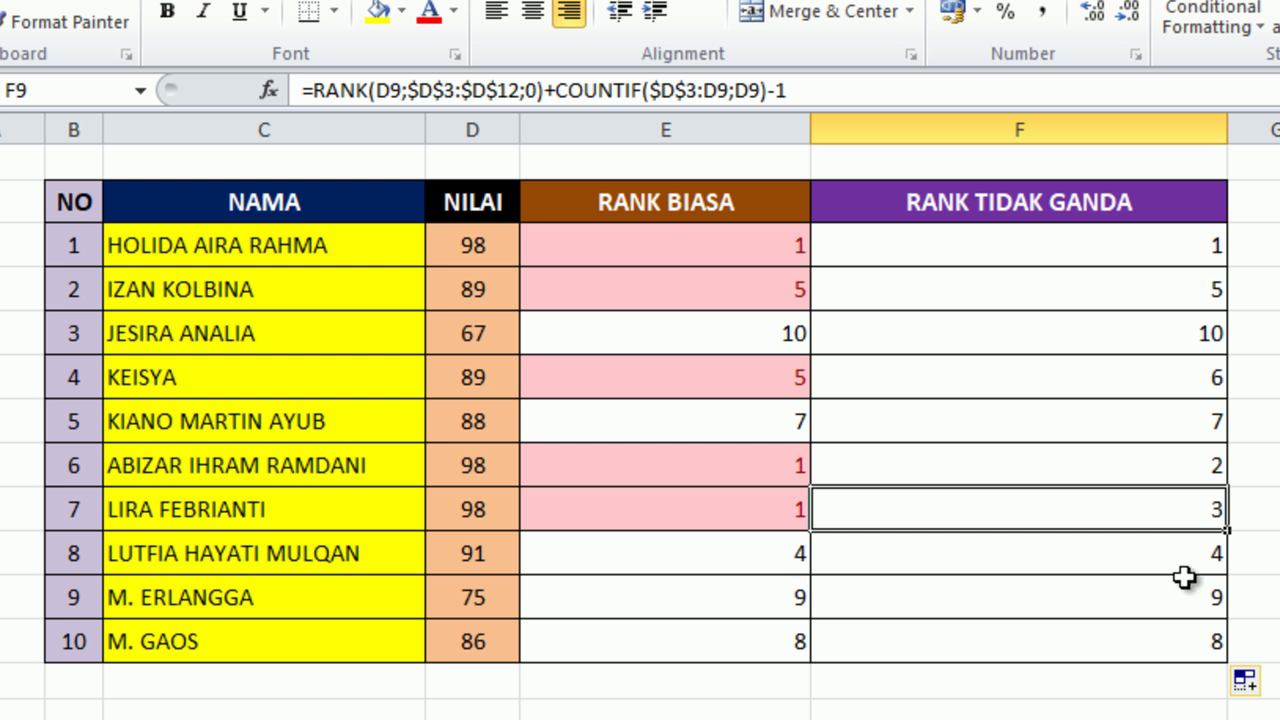
left_click(1201, 550)
left_click(1170, 292)
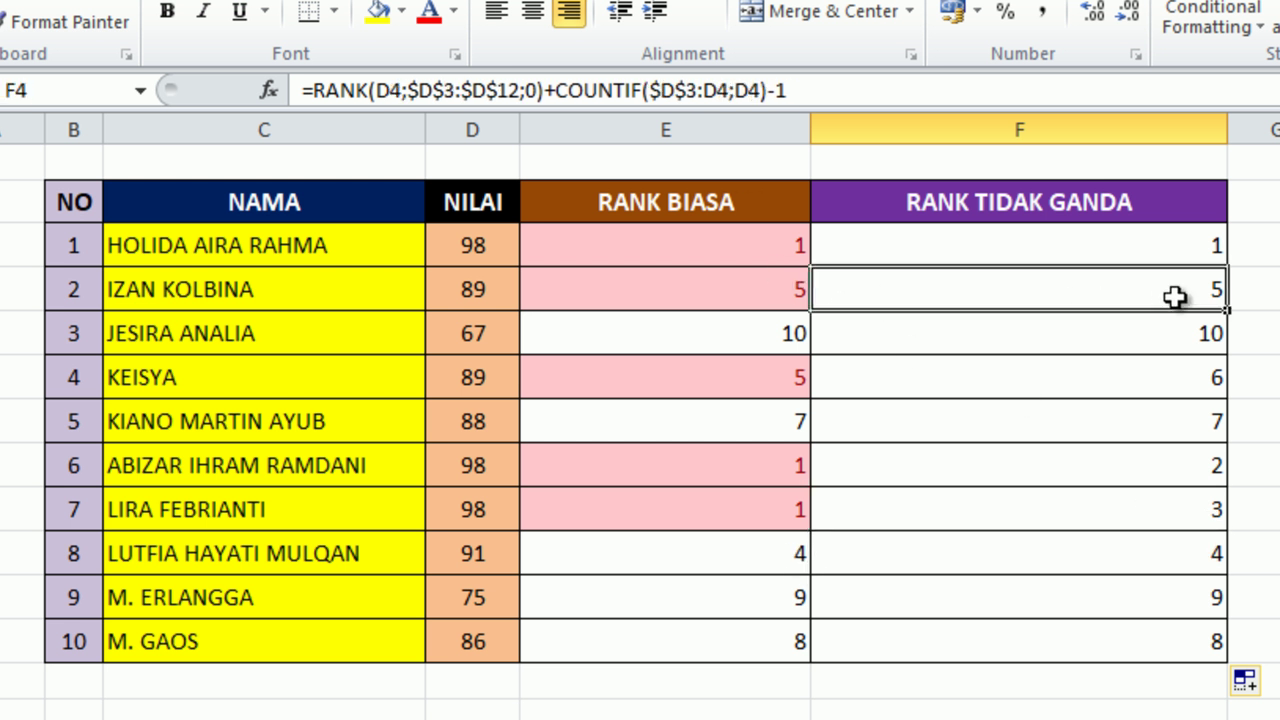
left_click(1180, 377)
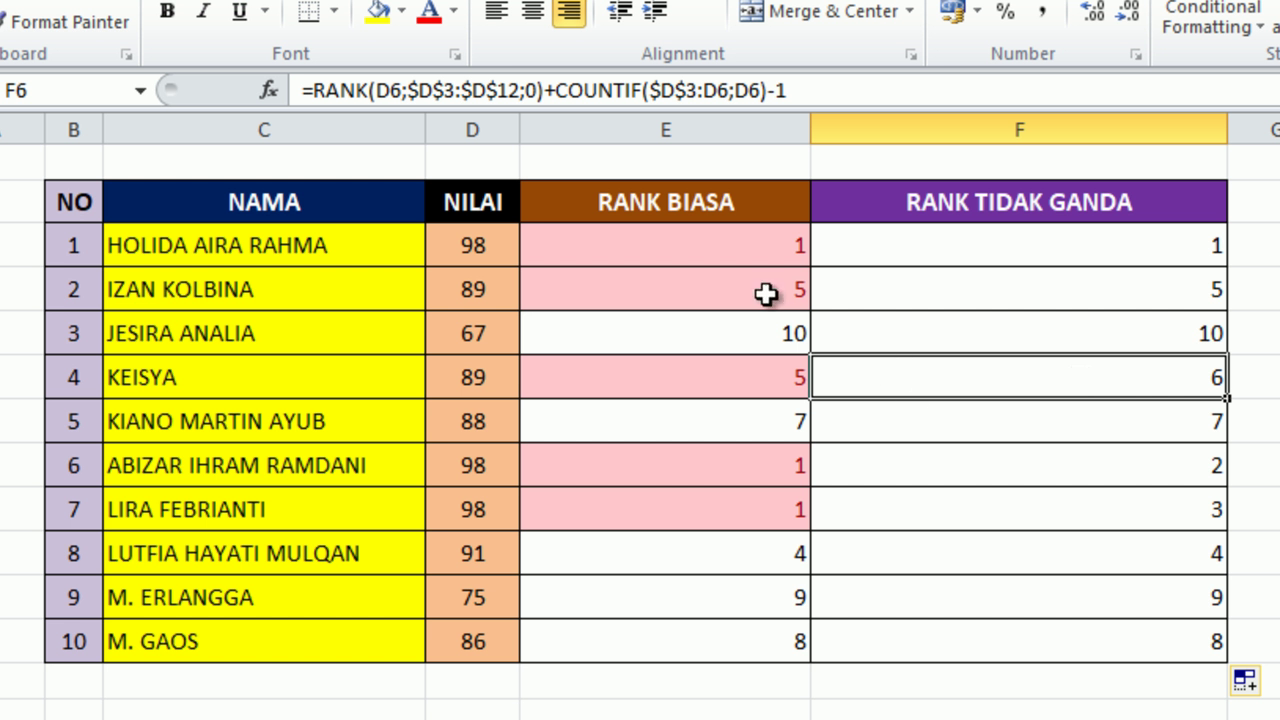
left_click(768, 251)
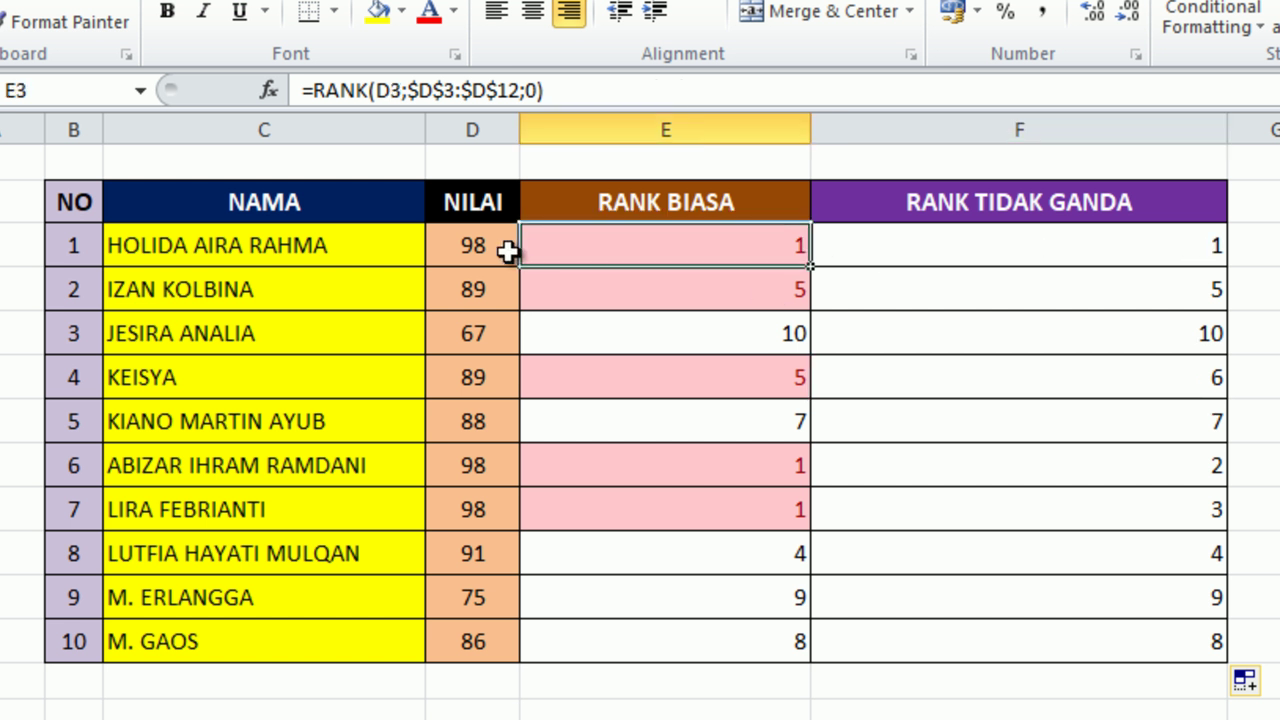
Colour the tied 98 scores in D3, D8 and D9 red with Font Color
left_click(467, 246)
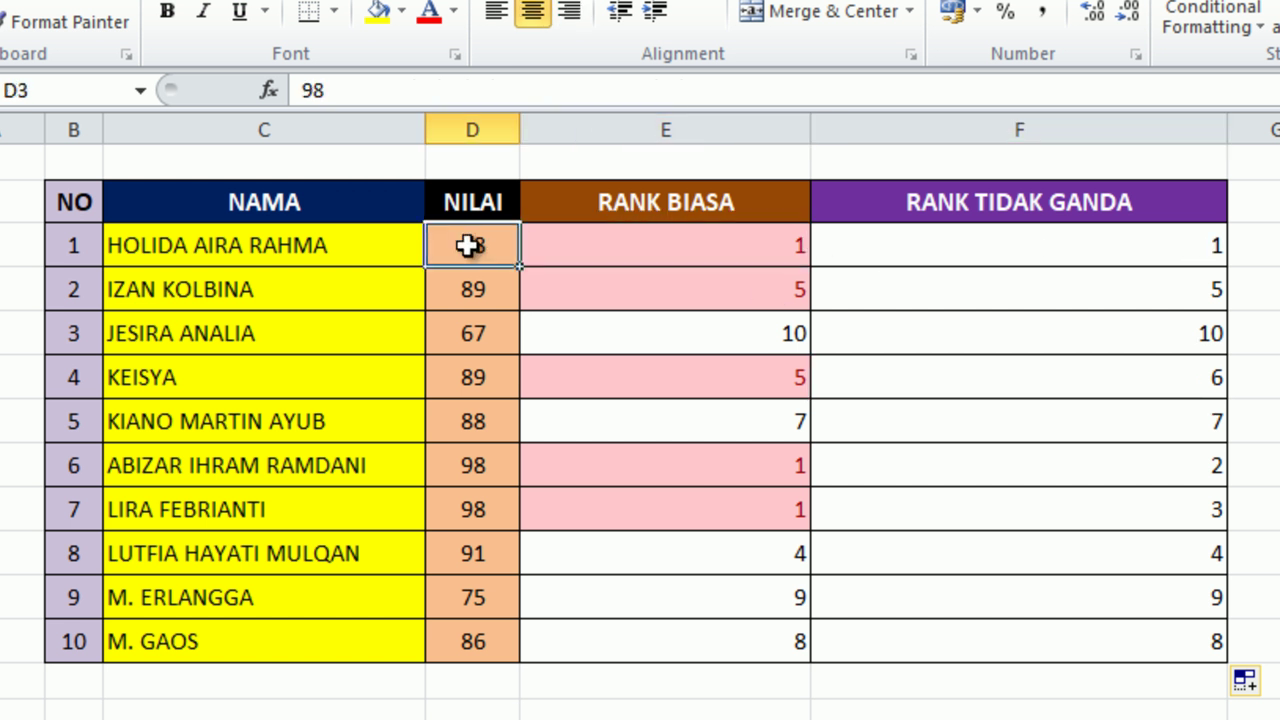
left_click(429, 12)
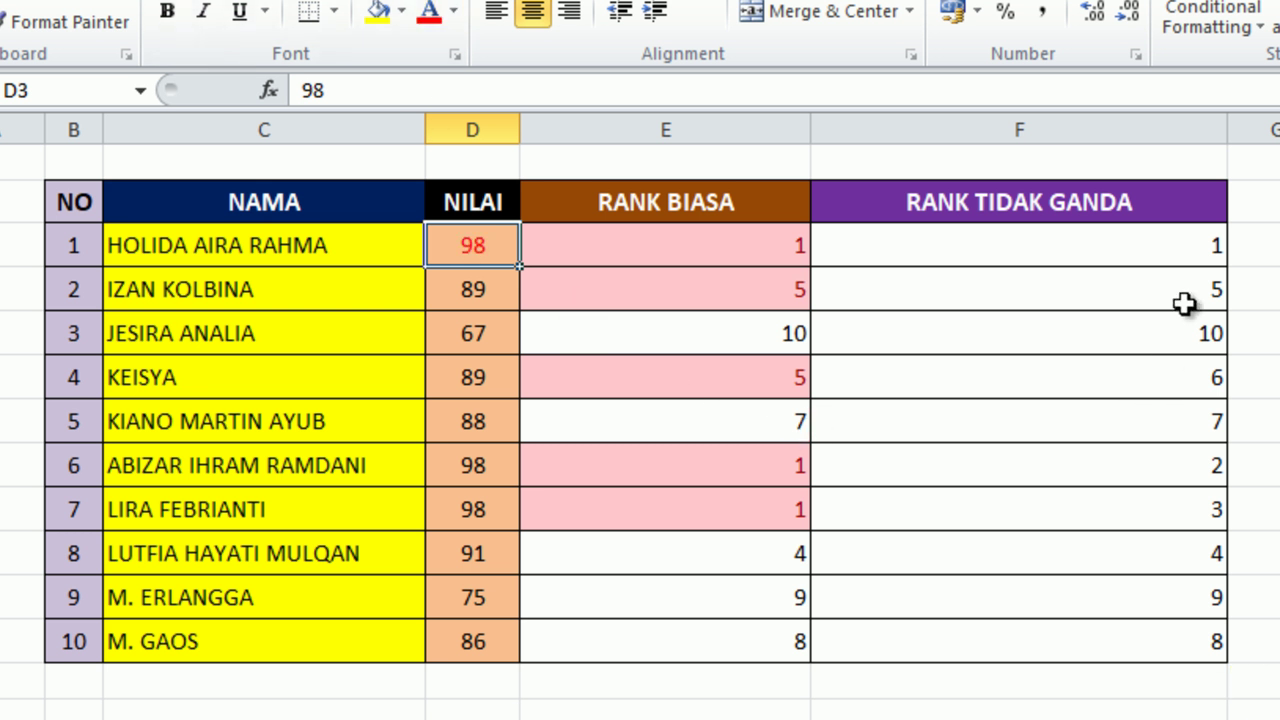
left_click(498, 466)
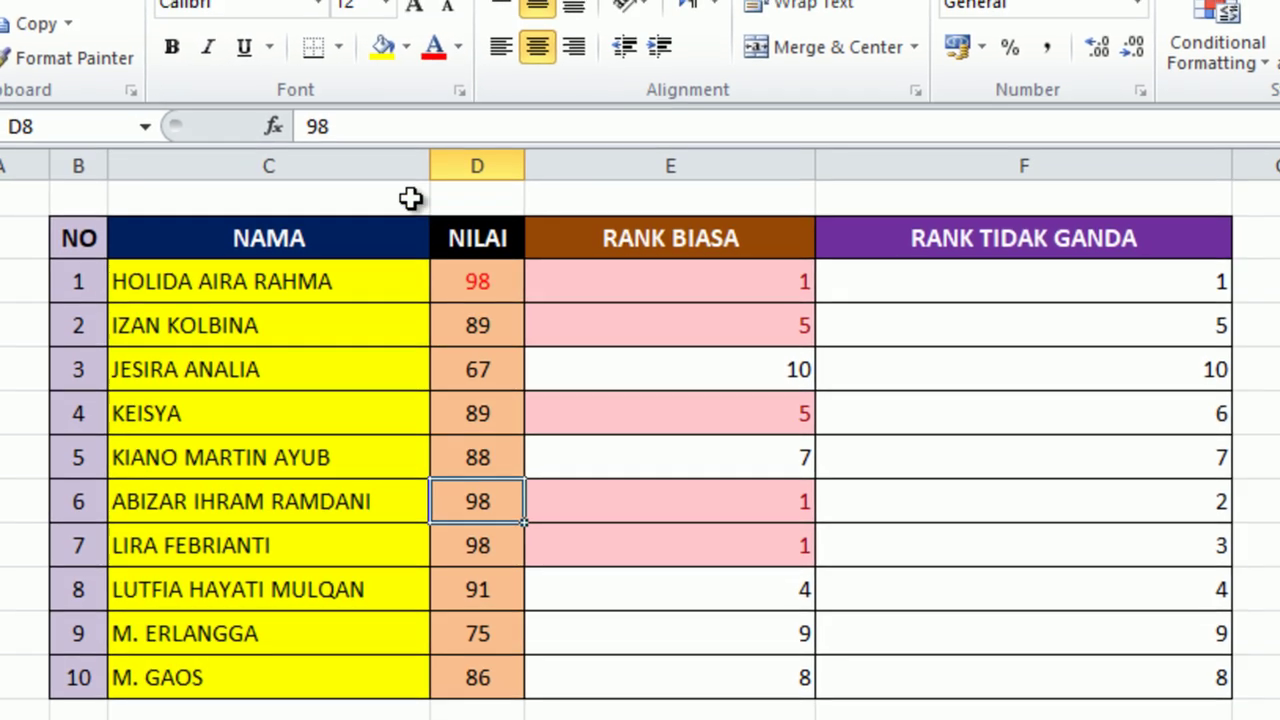
left_click(433, 47)
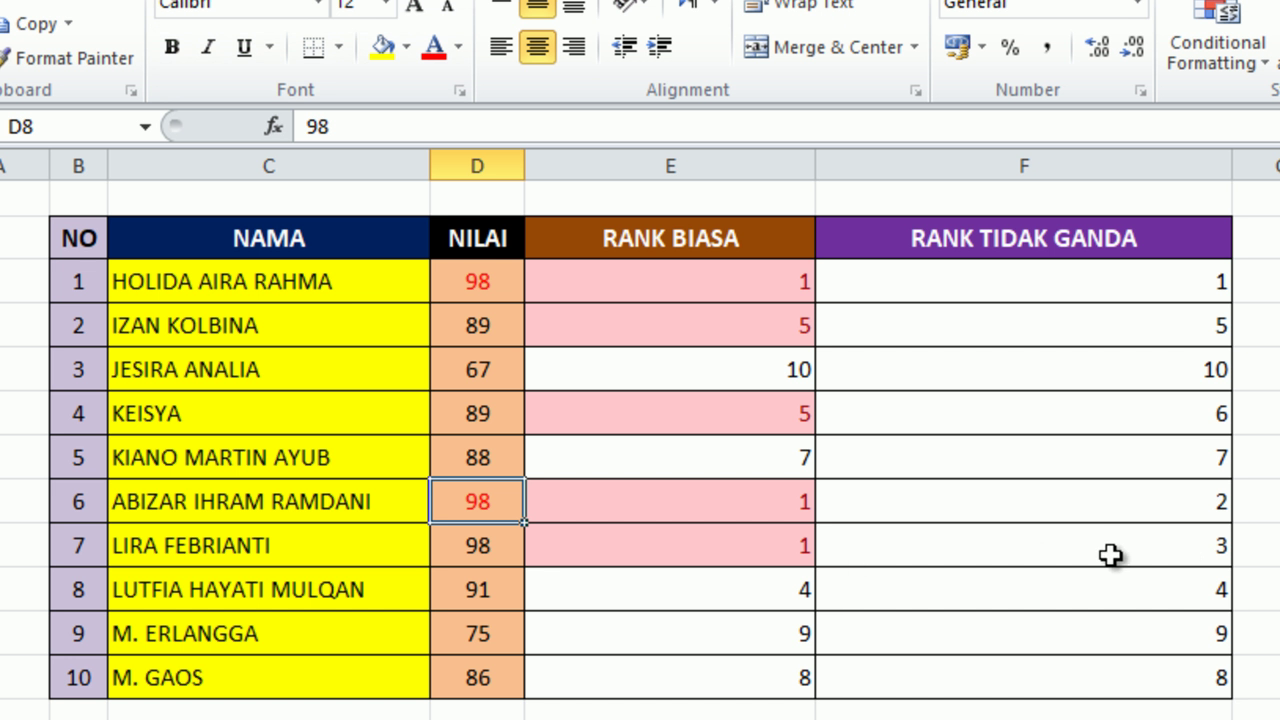
left_click(489, 550)
left_click(436, 48)
left_click(472, 288)
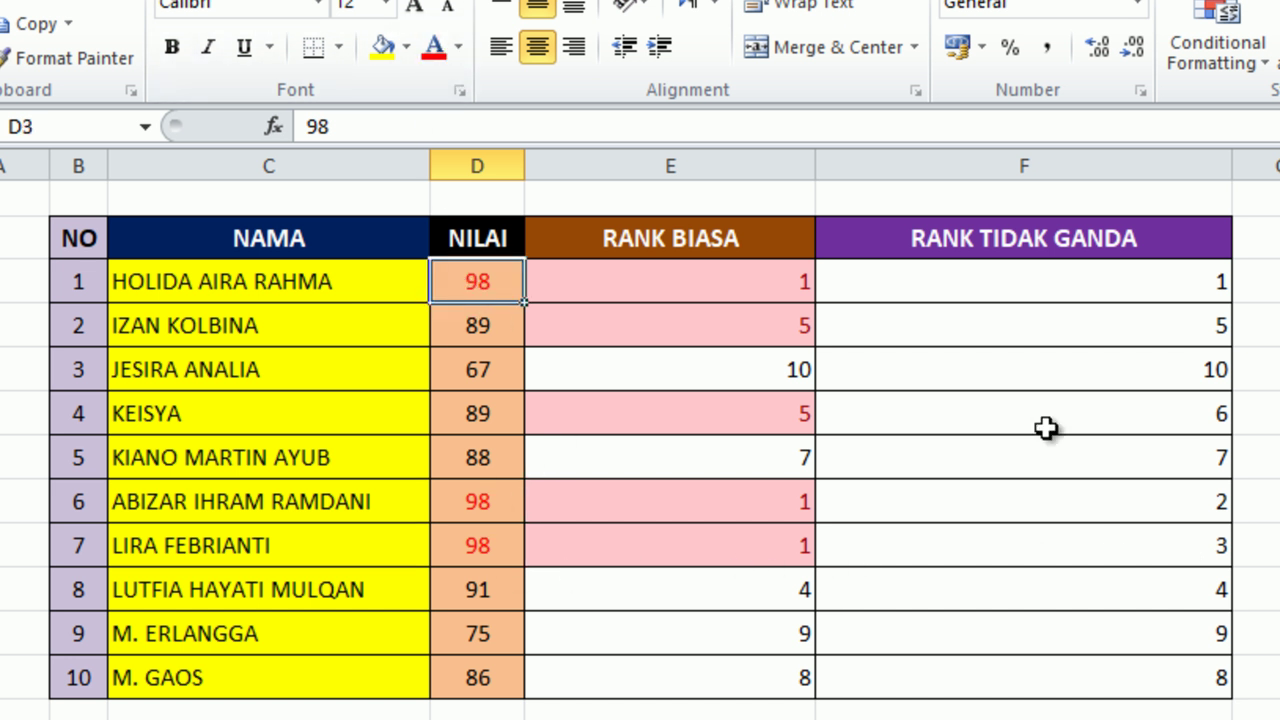
Change the D3 score to 97 and compare the recalculated ranks in E3:F12
type("9")
key("Return")
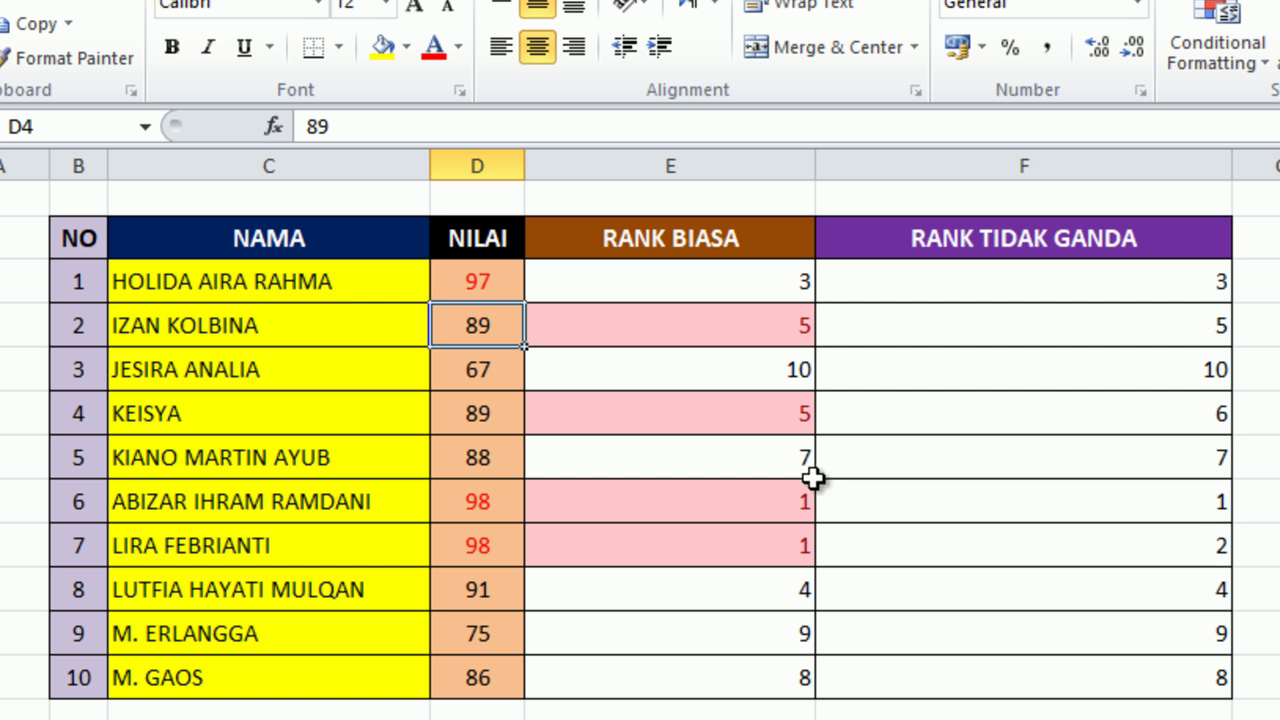
left_click(670, 715)
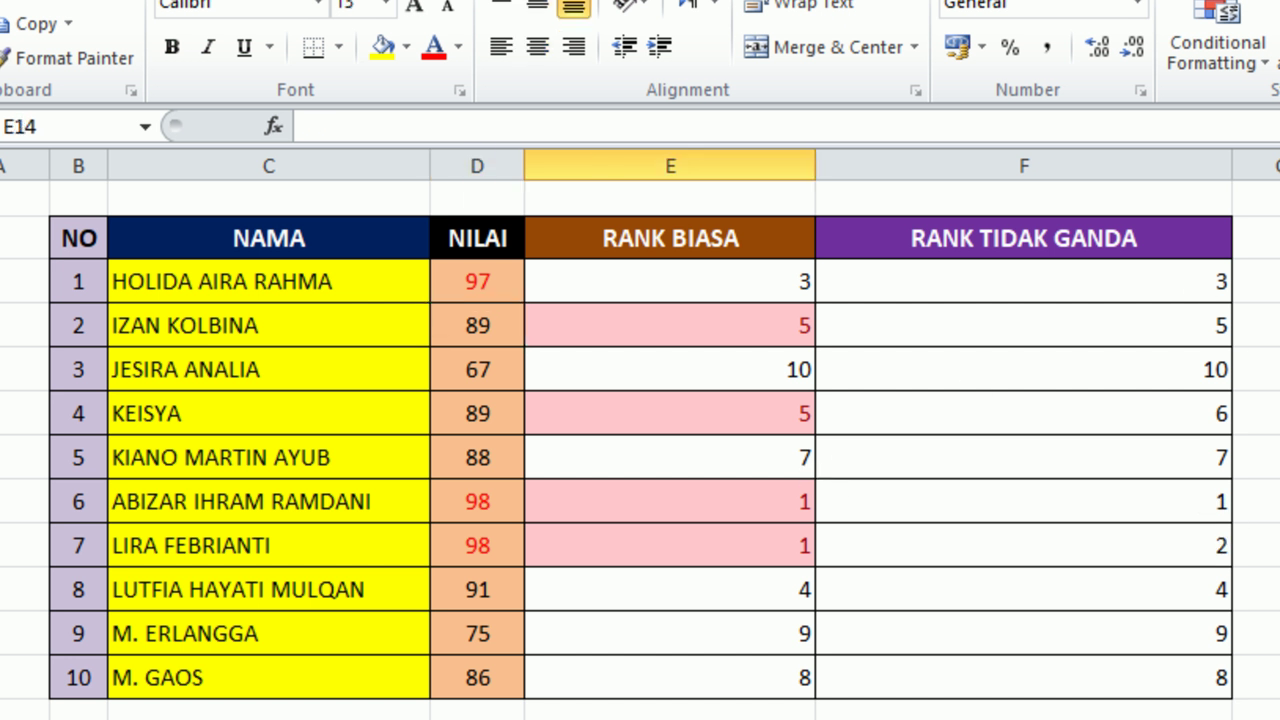
left_click(727, 322)
left_click(712, 262)
left_click_drag(712, 262, 1097, 680)
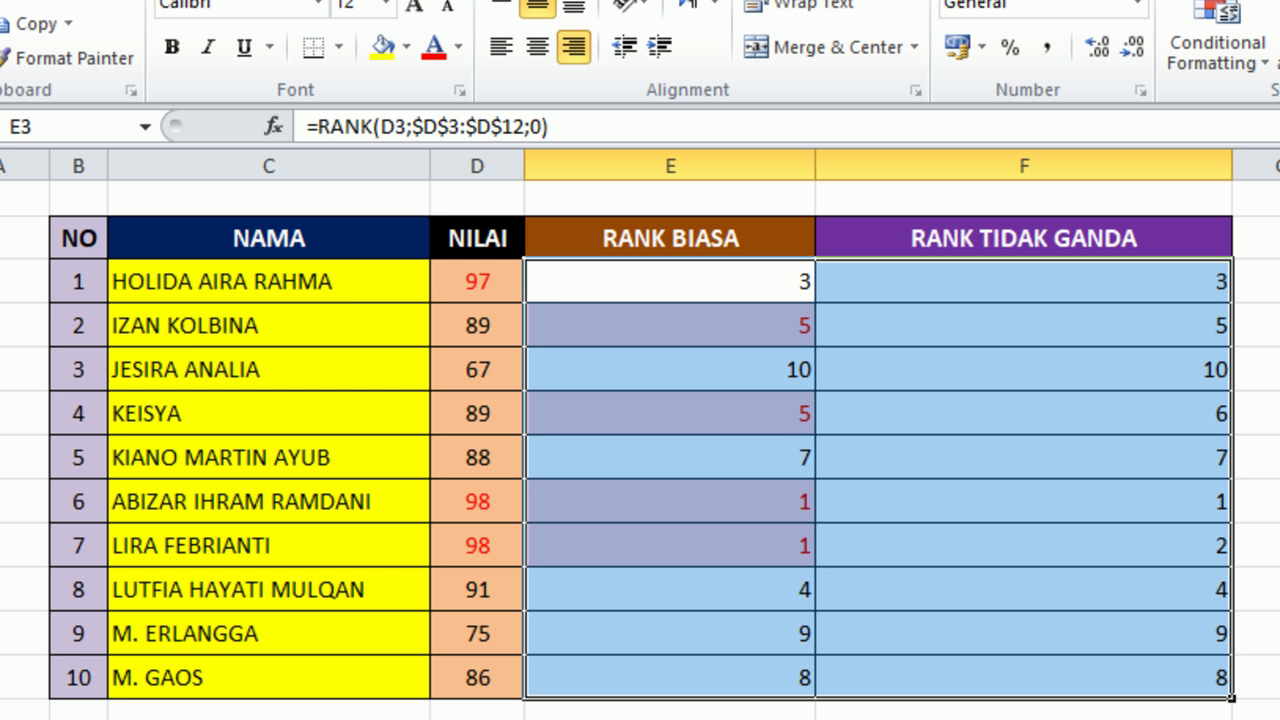
left_click(670, 712)
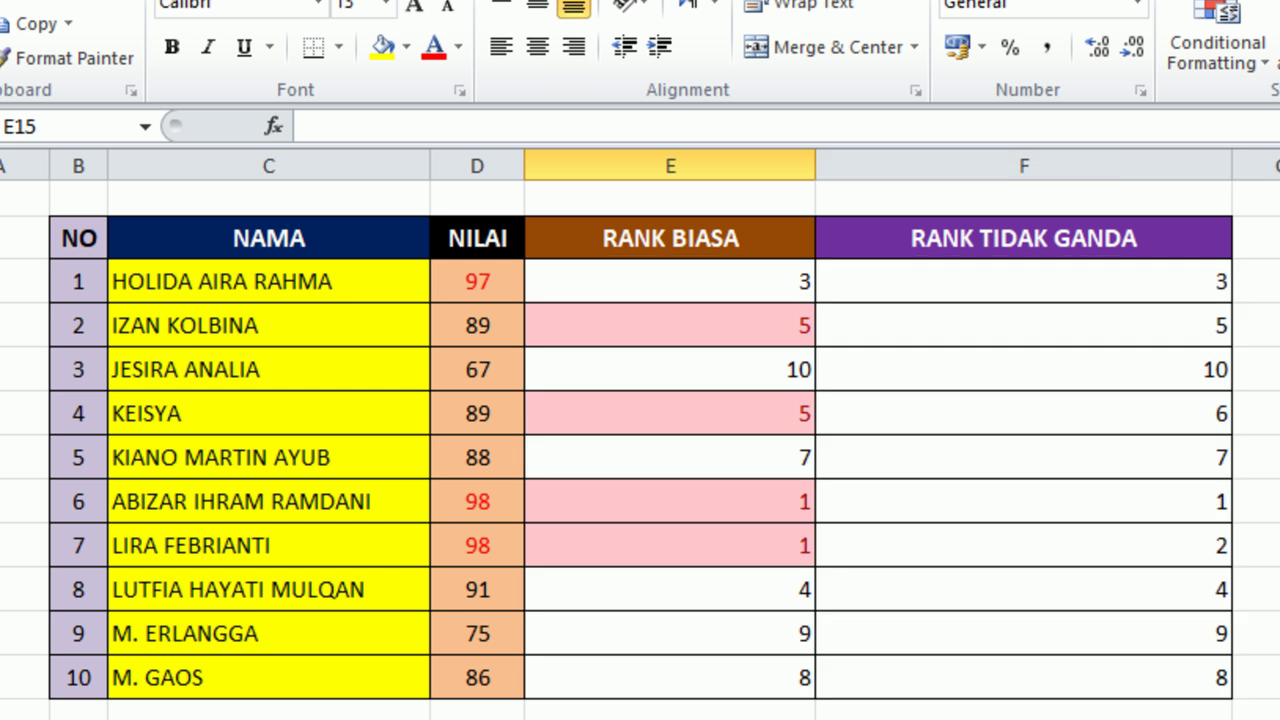